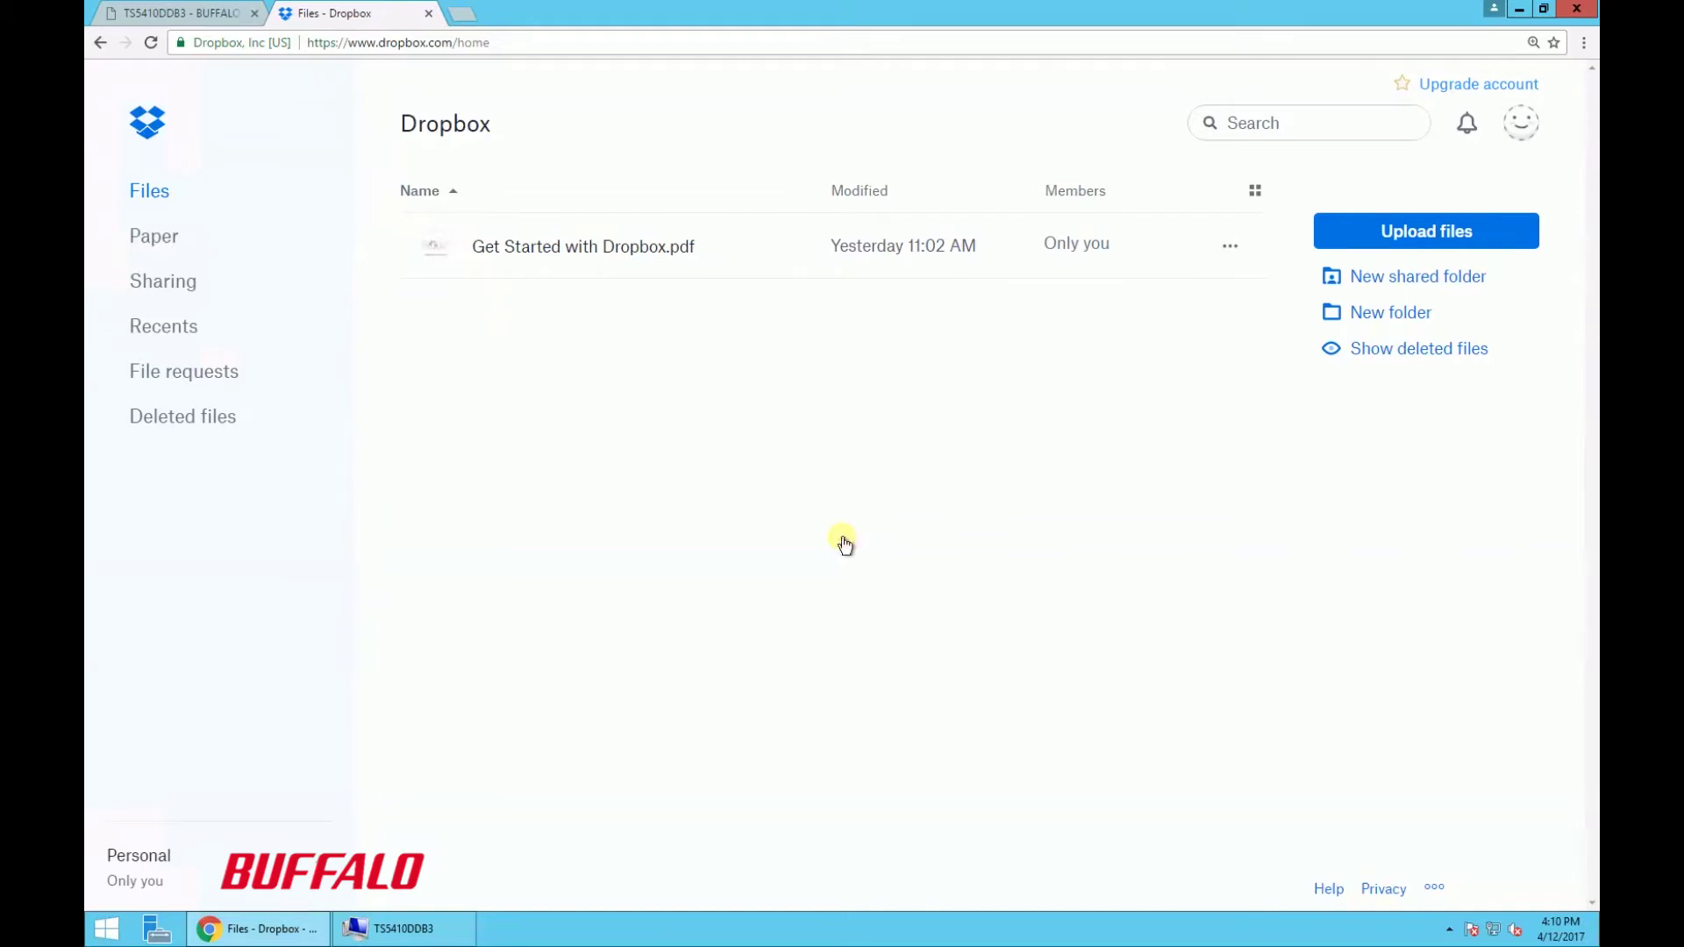
# Create a new folder named TS5410 in the Dropbox home.
pyautogui.click(1373, 316)
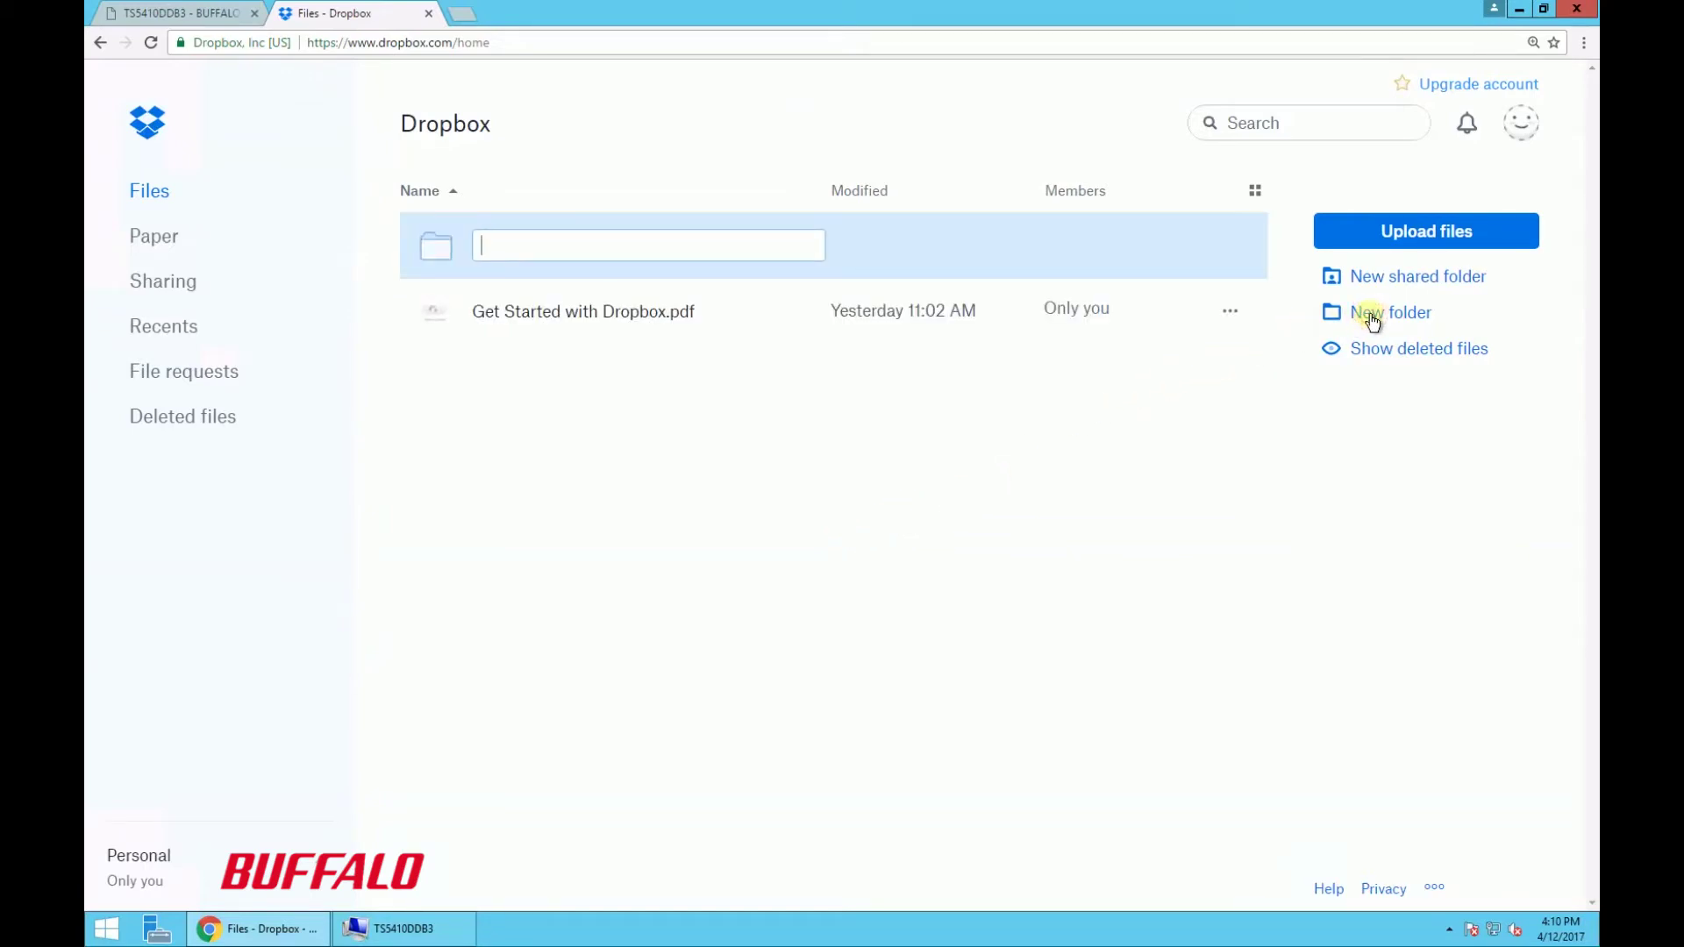
pyautogui.write('TS5410')
pyautogui.press('Return')
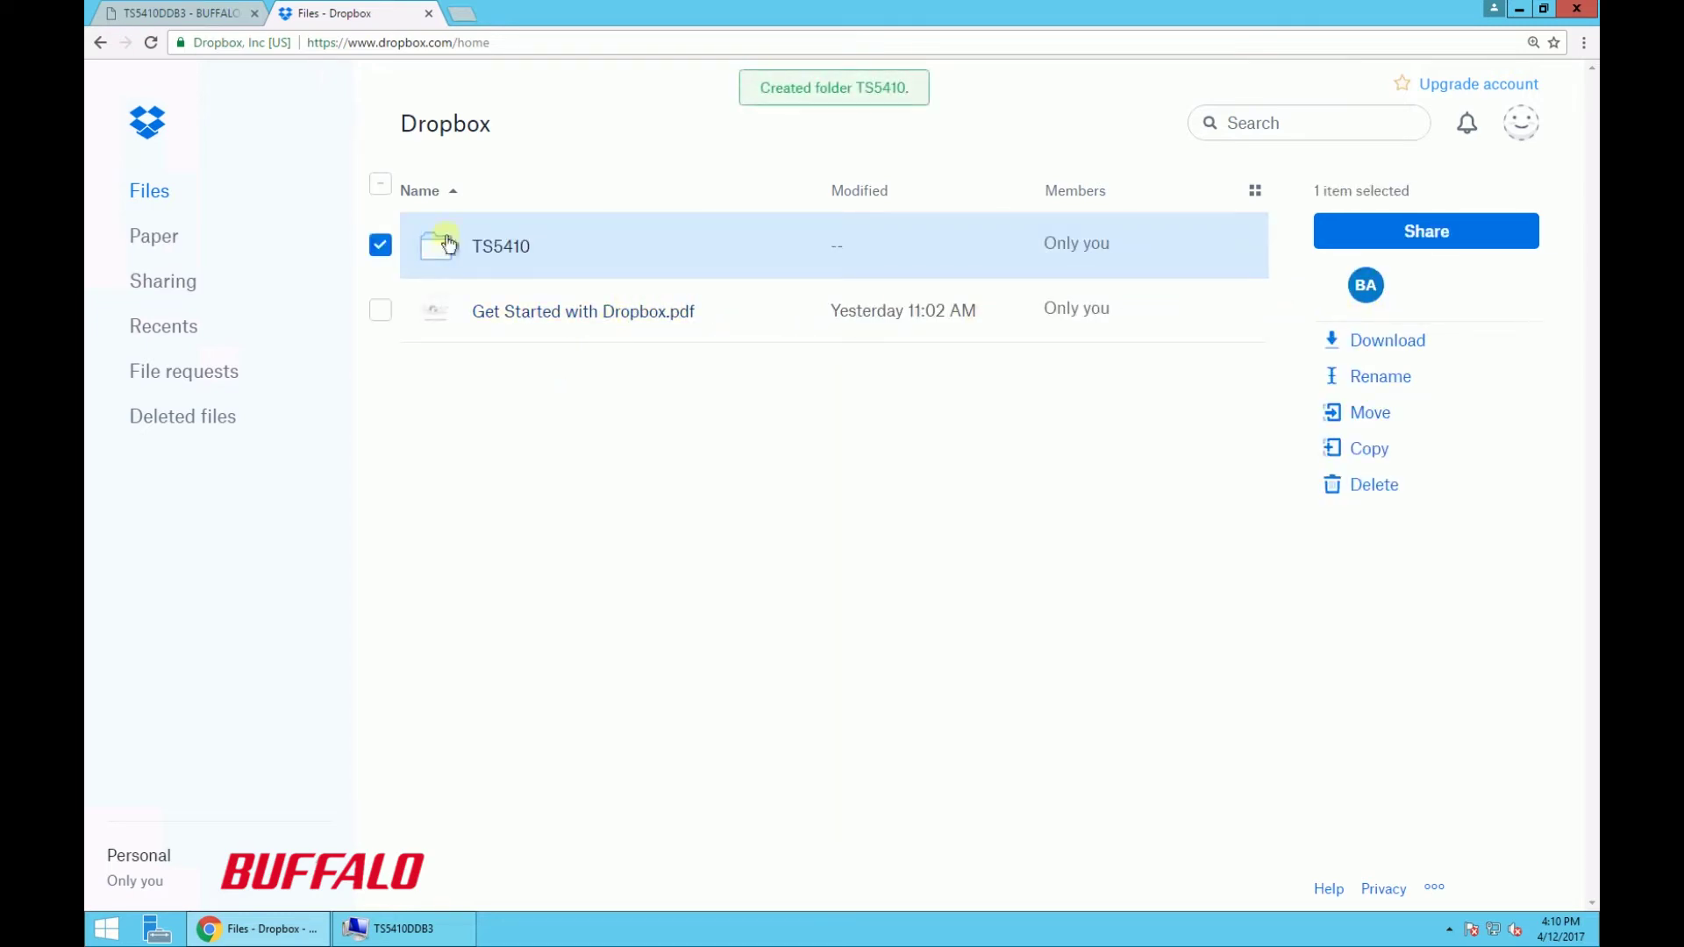
# On the TeraStation, create a shared folder named 'dropbox' on Array 1 from Folder Setup.
pyautogui.click(196, 15)
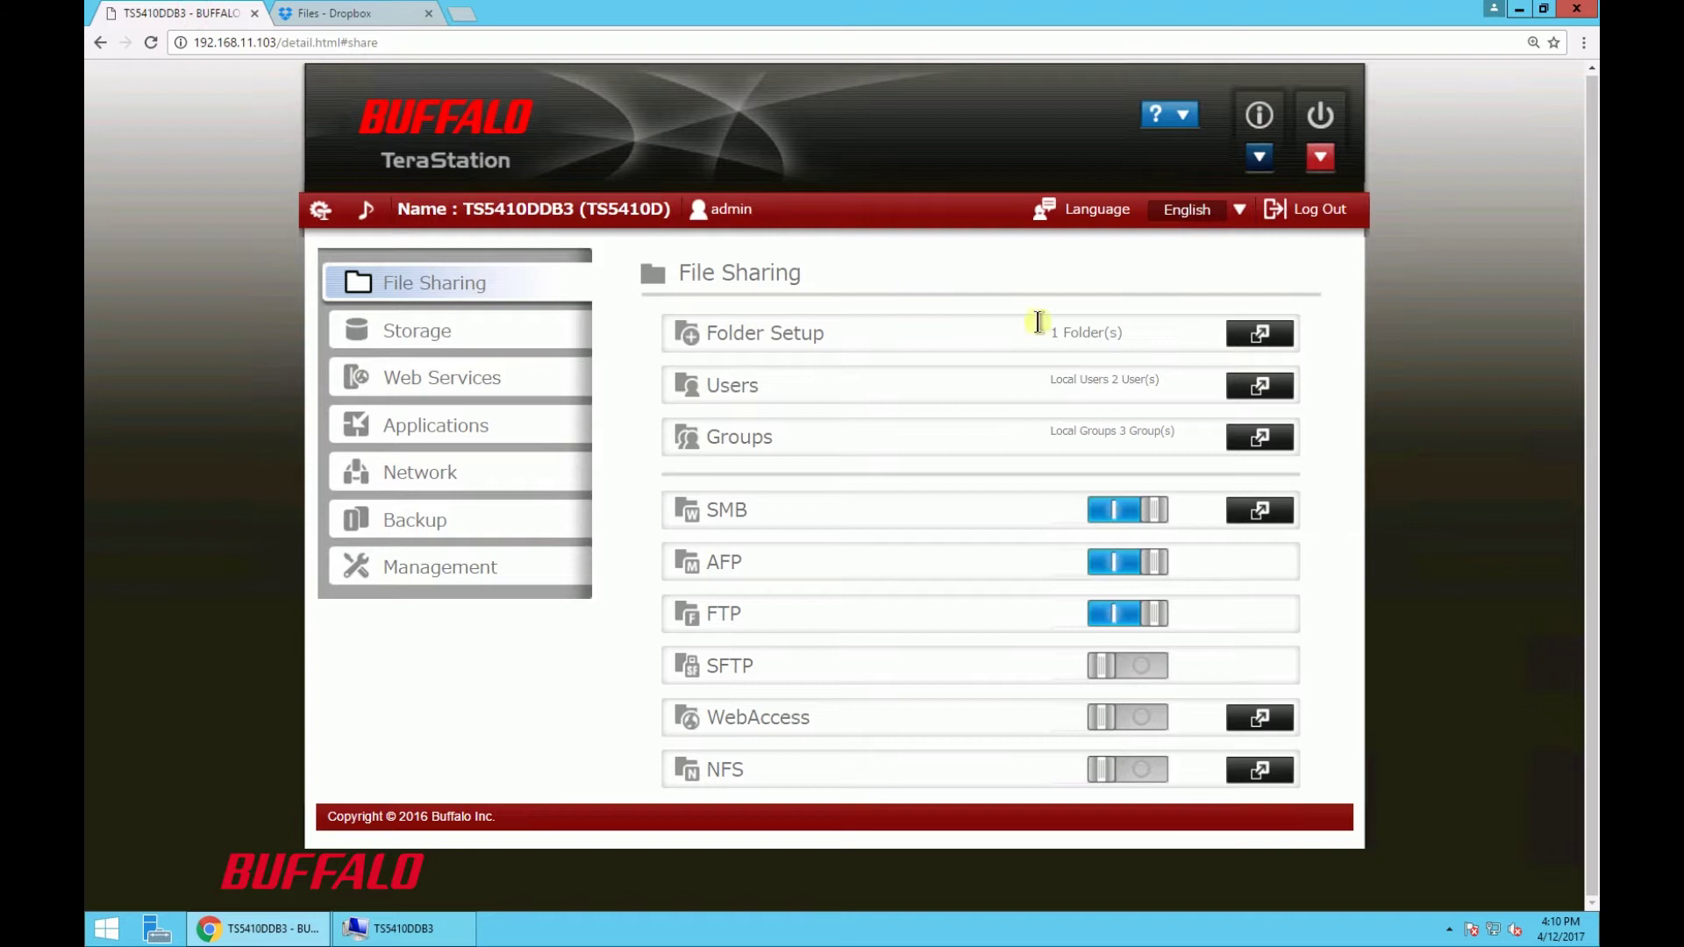
pyautogui.click(1261, 332)
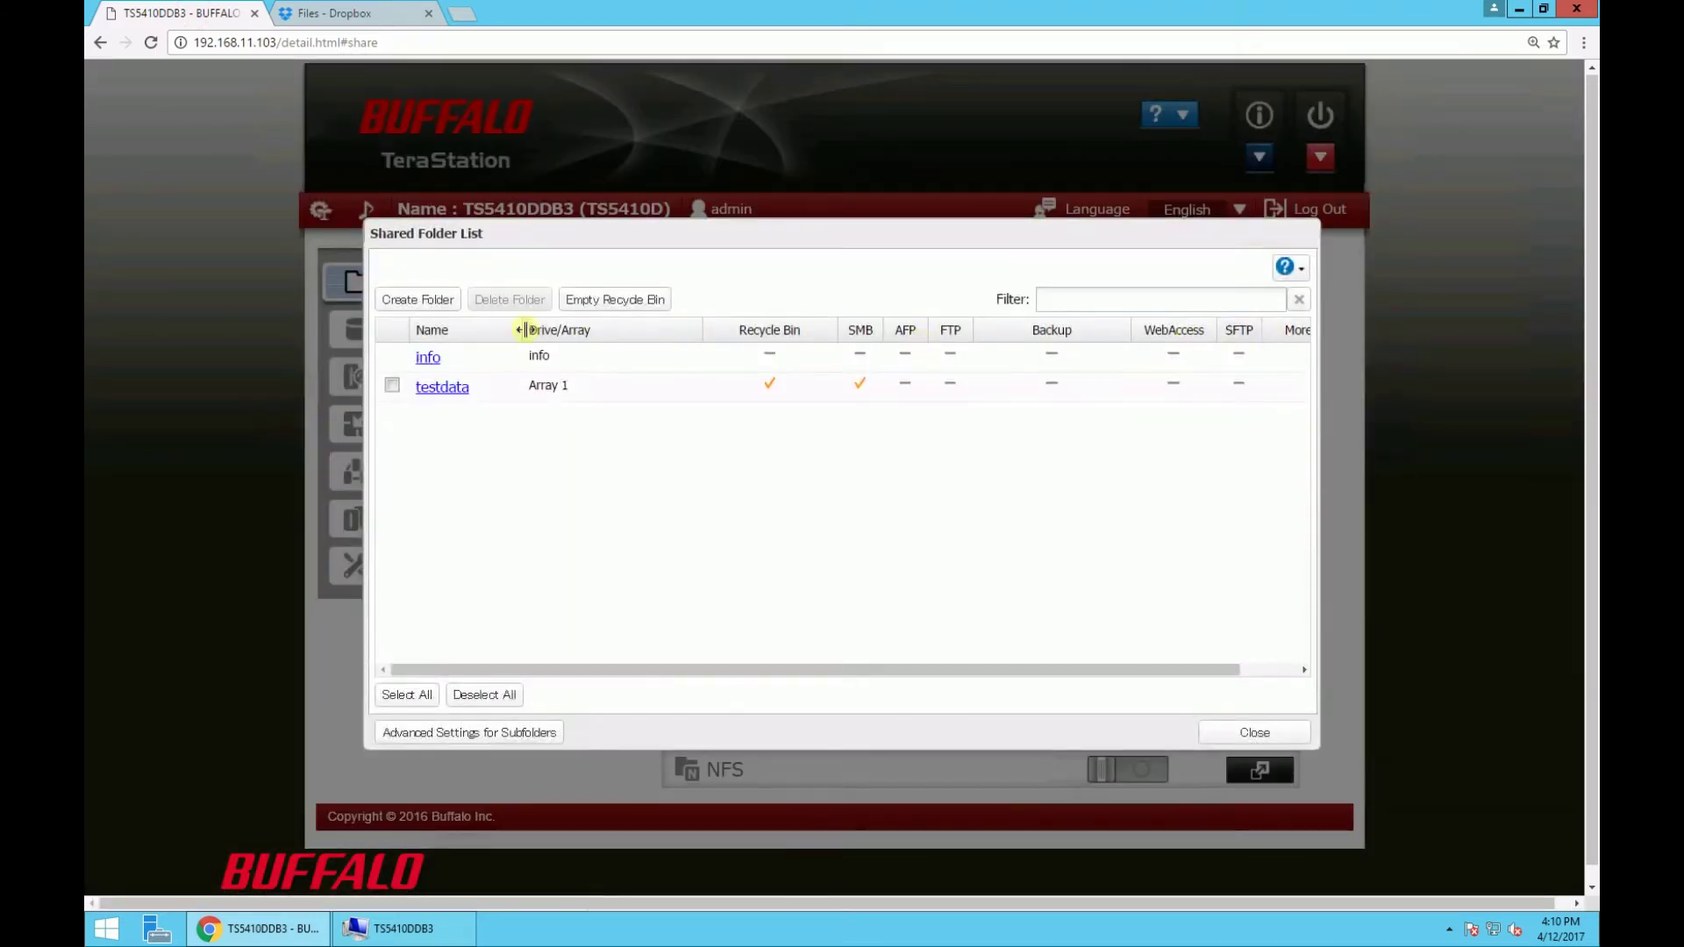
pyautogui.click(438, 303)
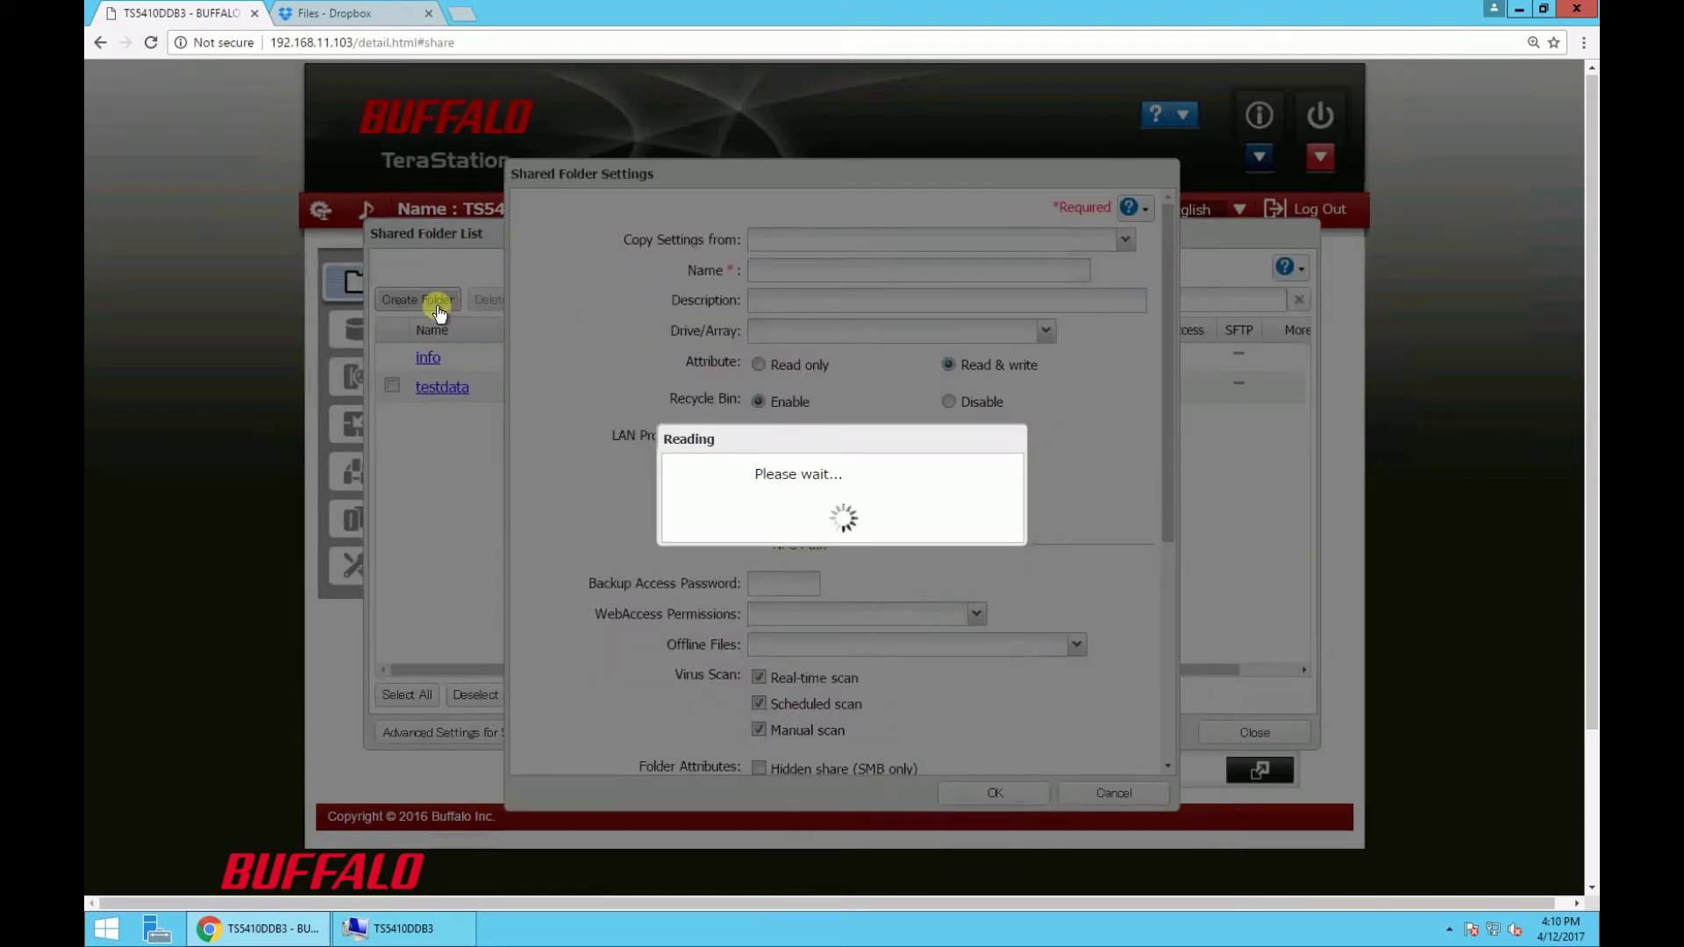
pyautogui.click(781, 270)
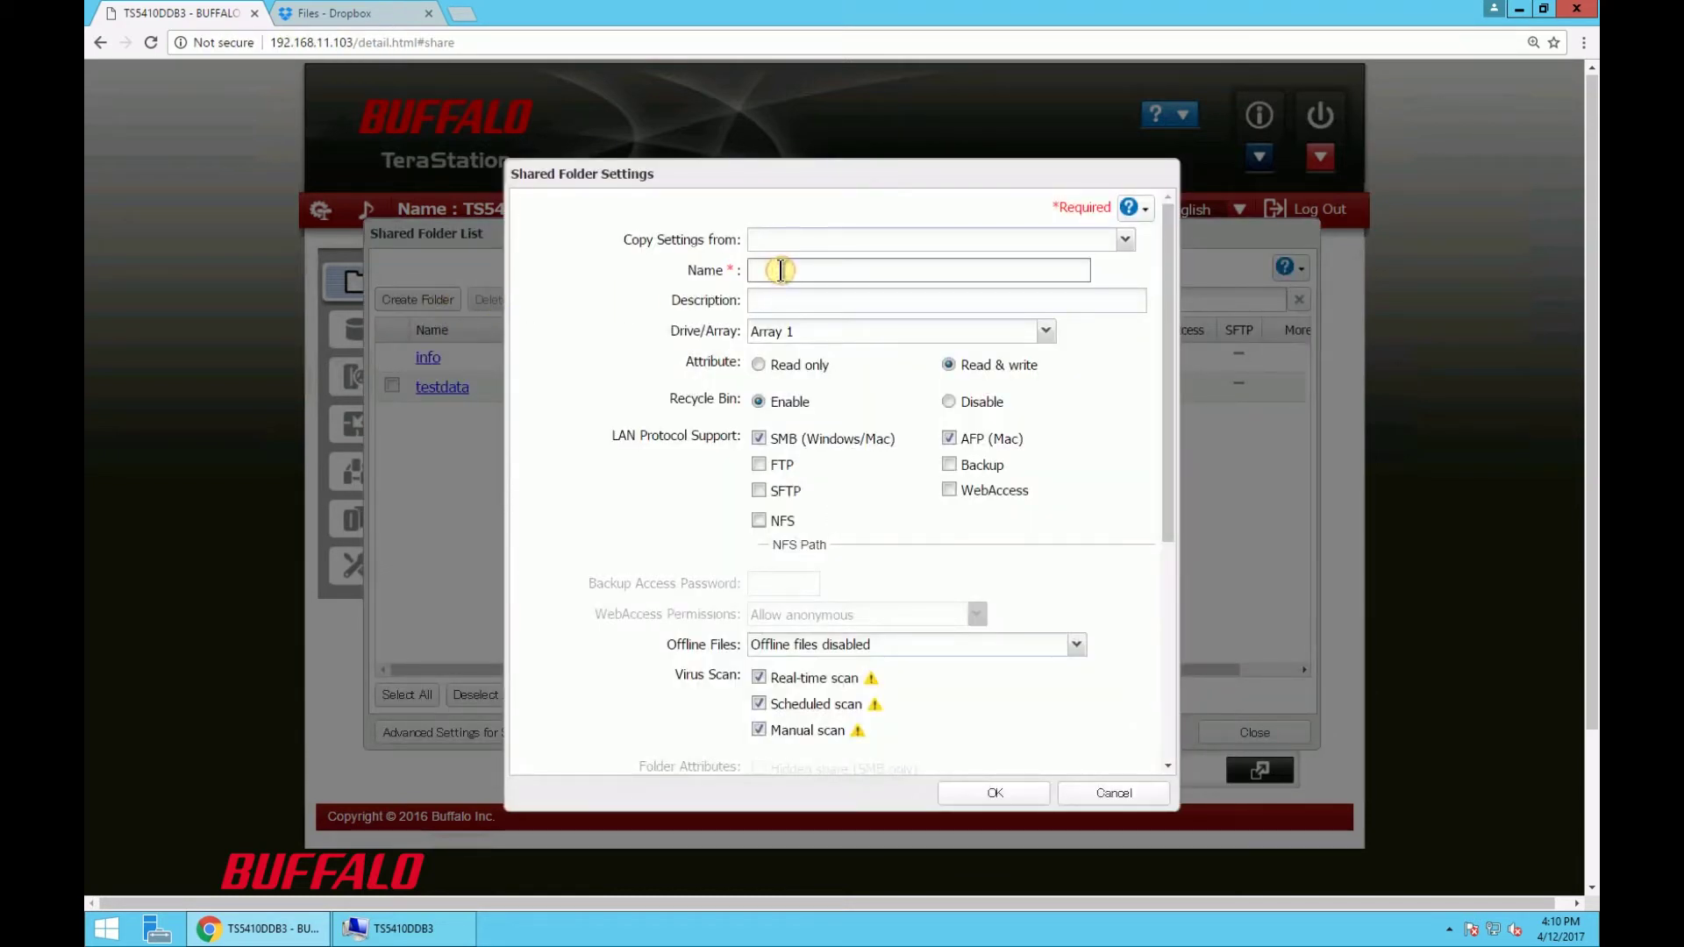
pyautogui.write('dropbox')
pyautogui.click(1023, 794)
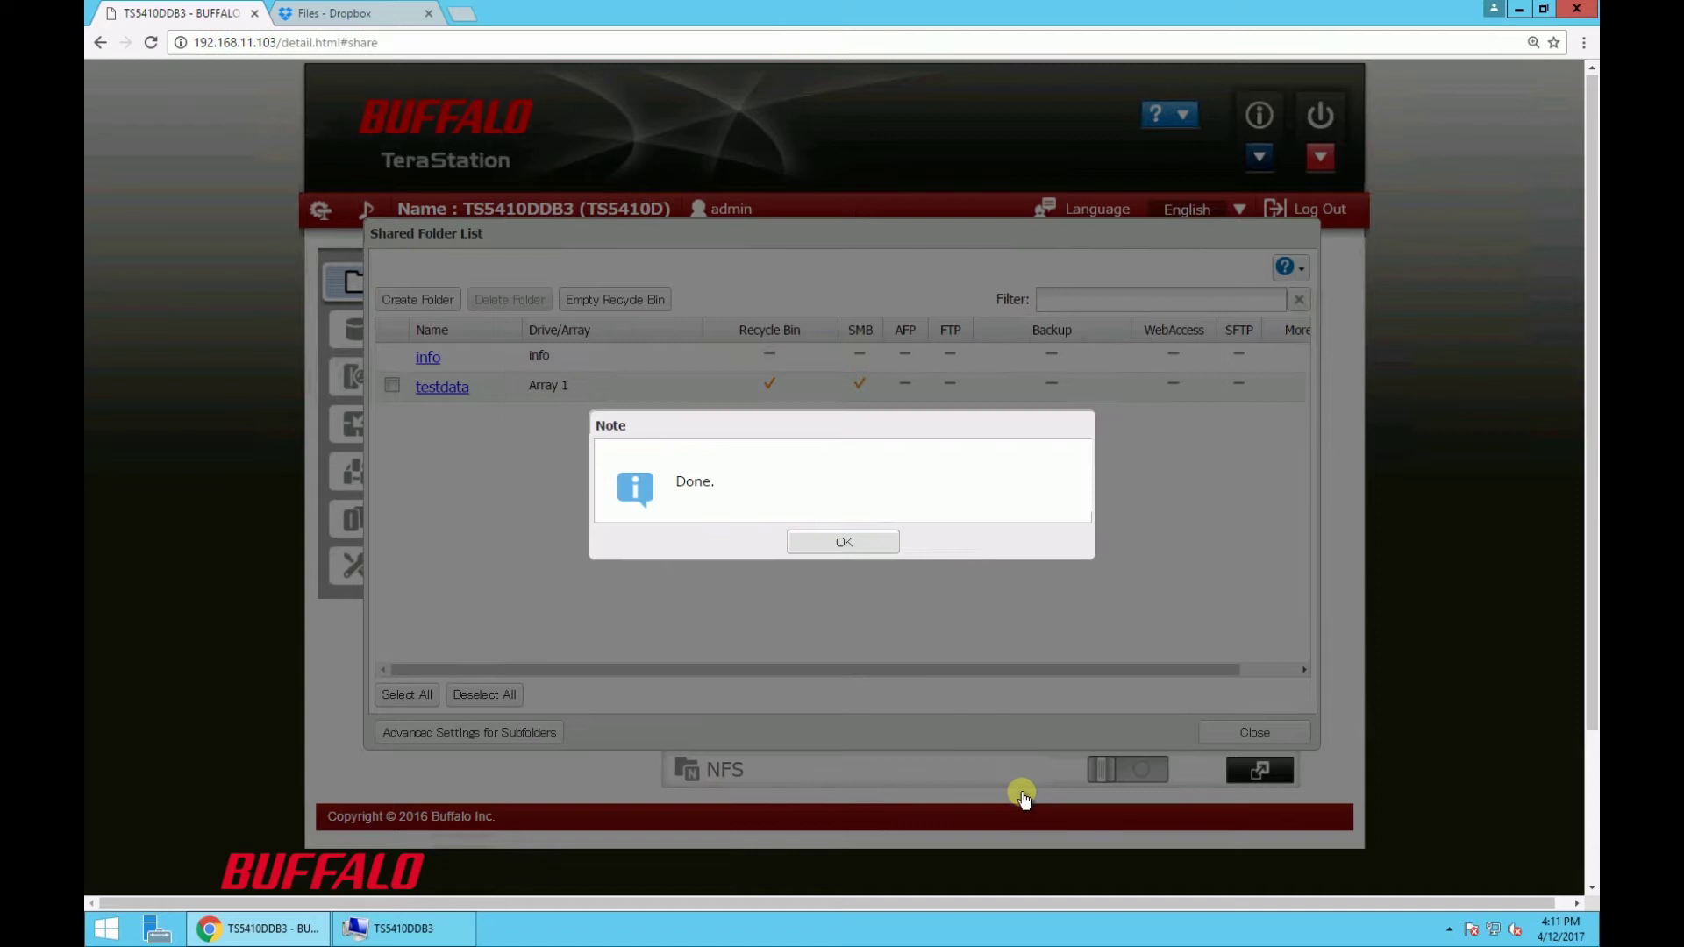
pyautogui.click(861, 542)
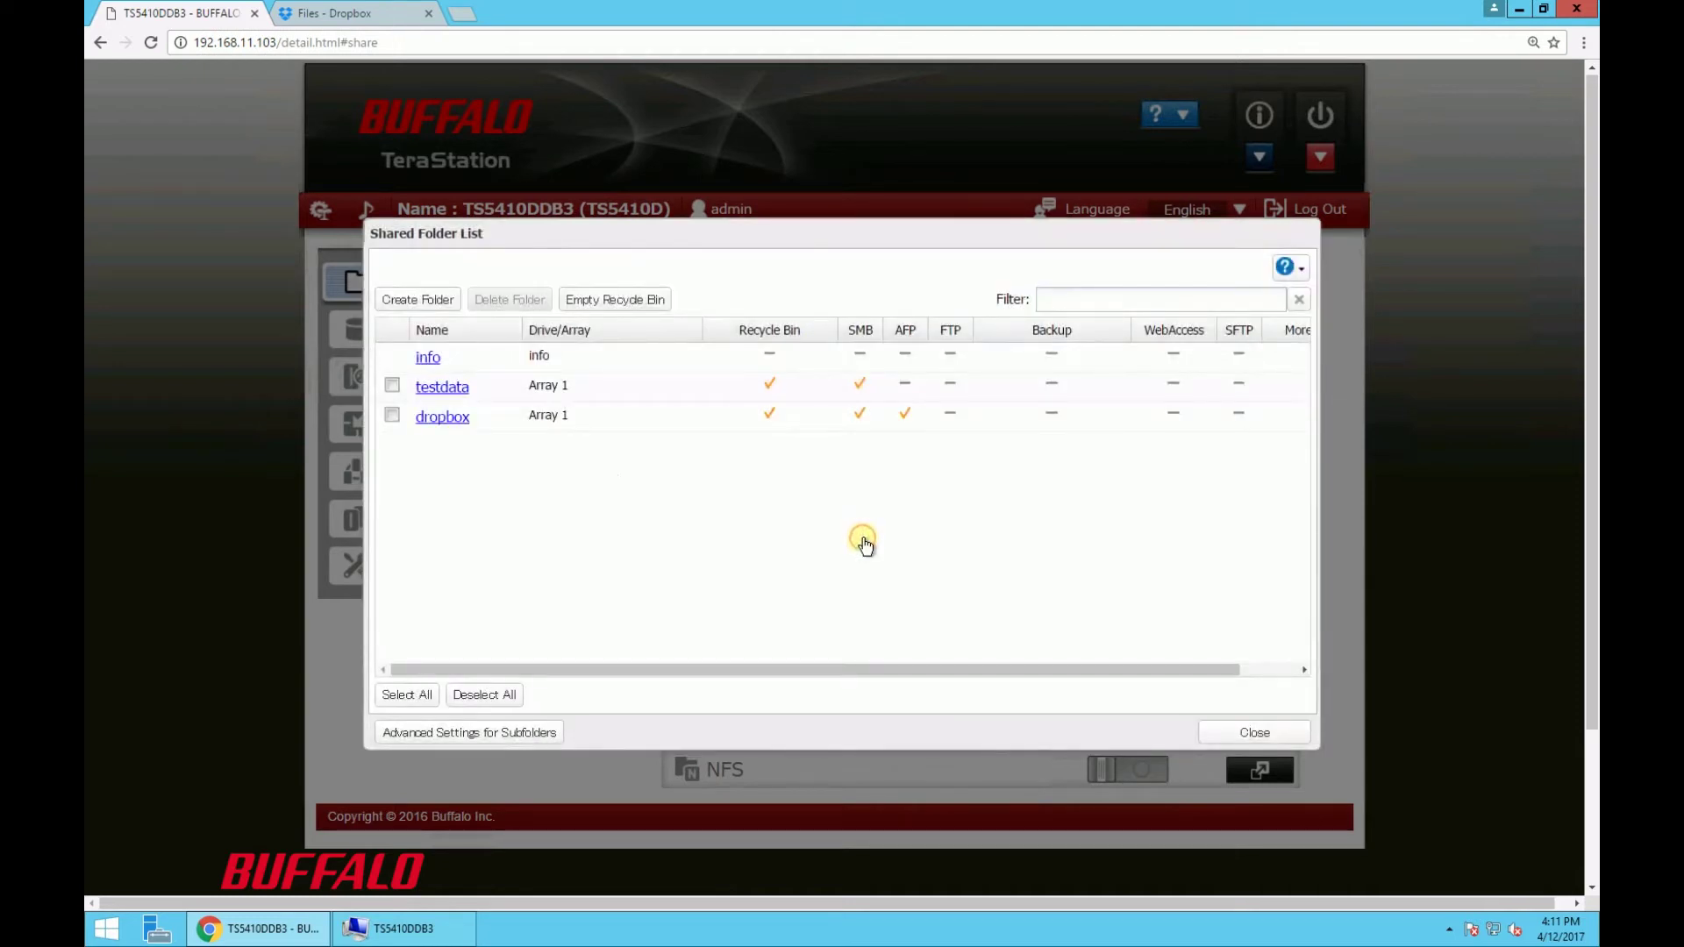
# Turn on Dropbox Sync under Web Services and start adding a new sync task.
pyautogui.click(1231, 736)
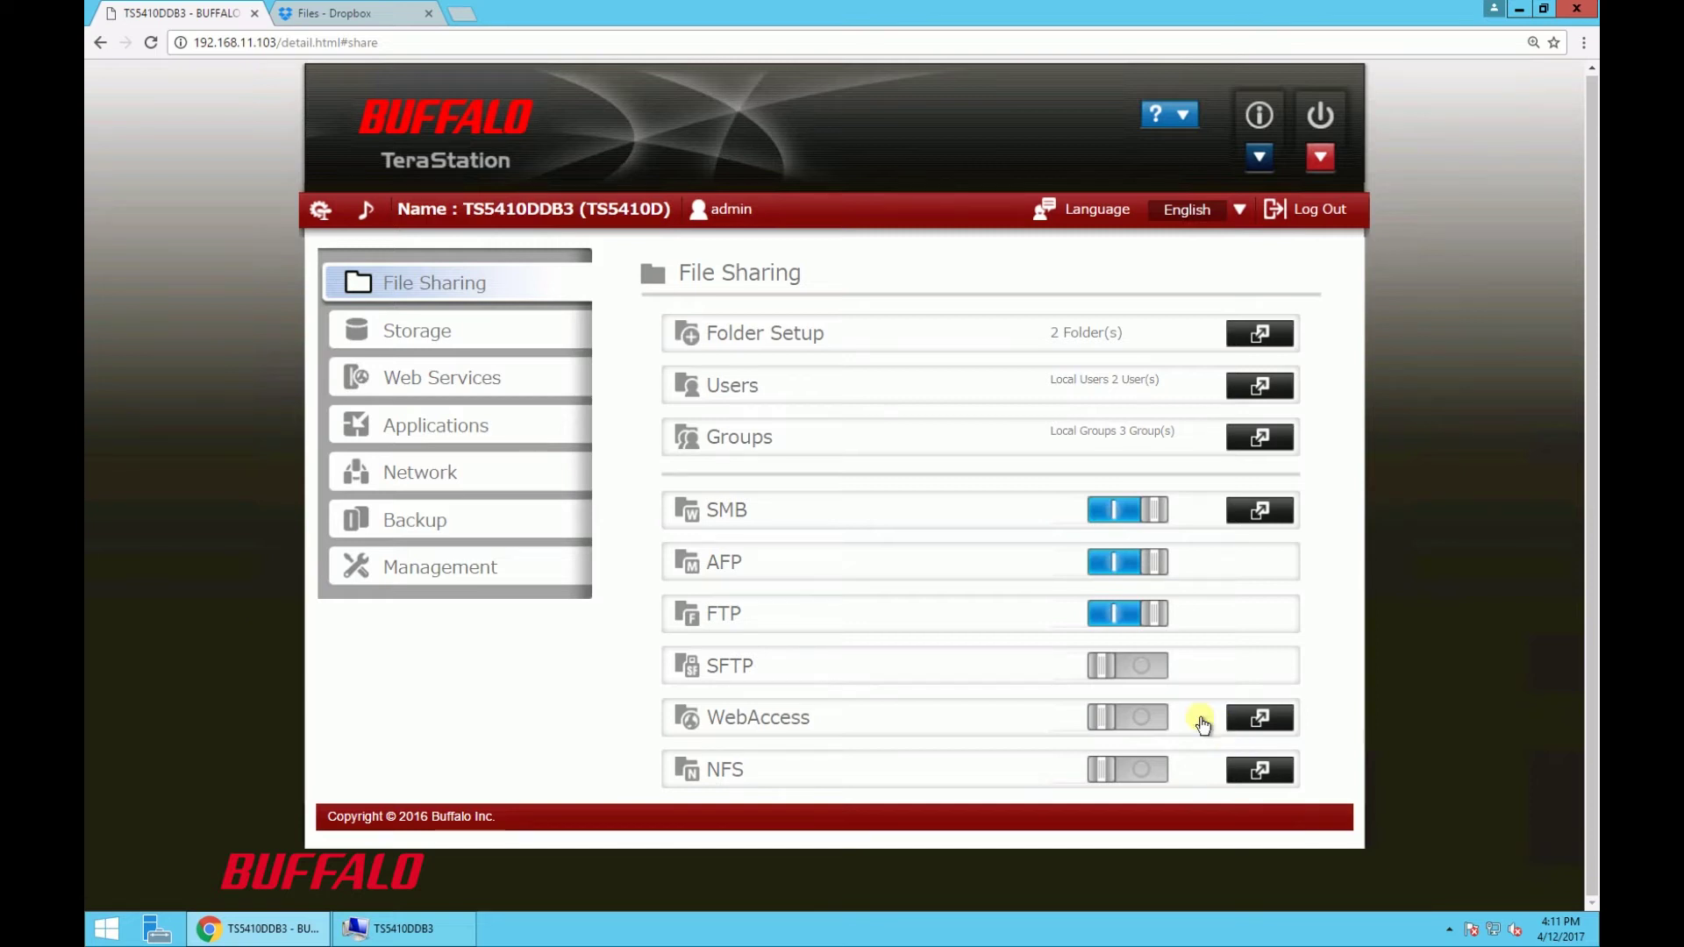
pyautogui.click(502, 384)
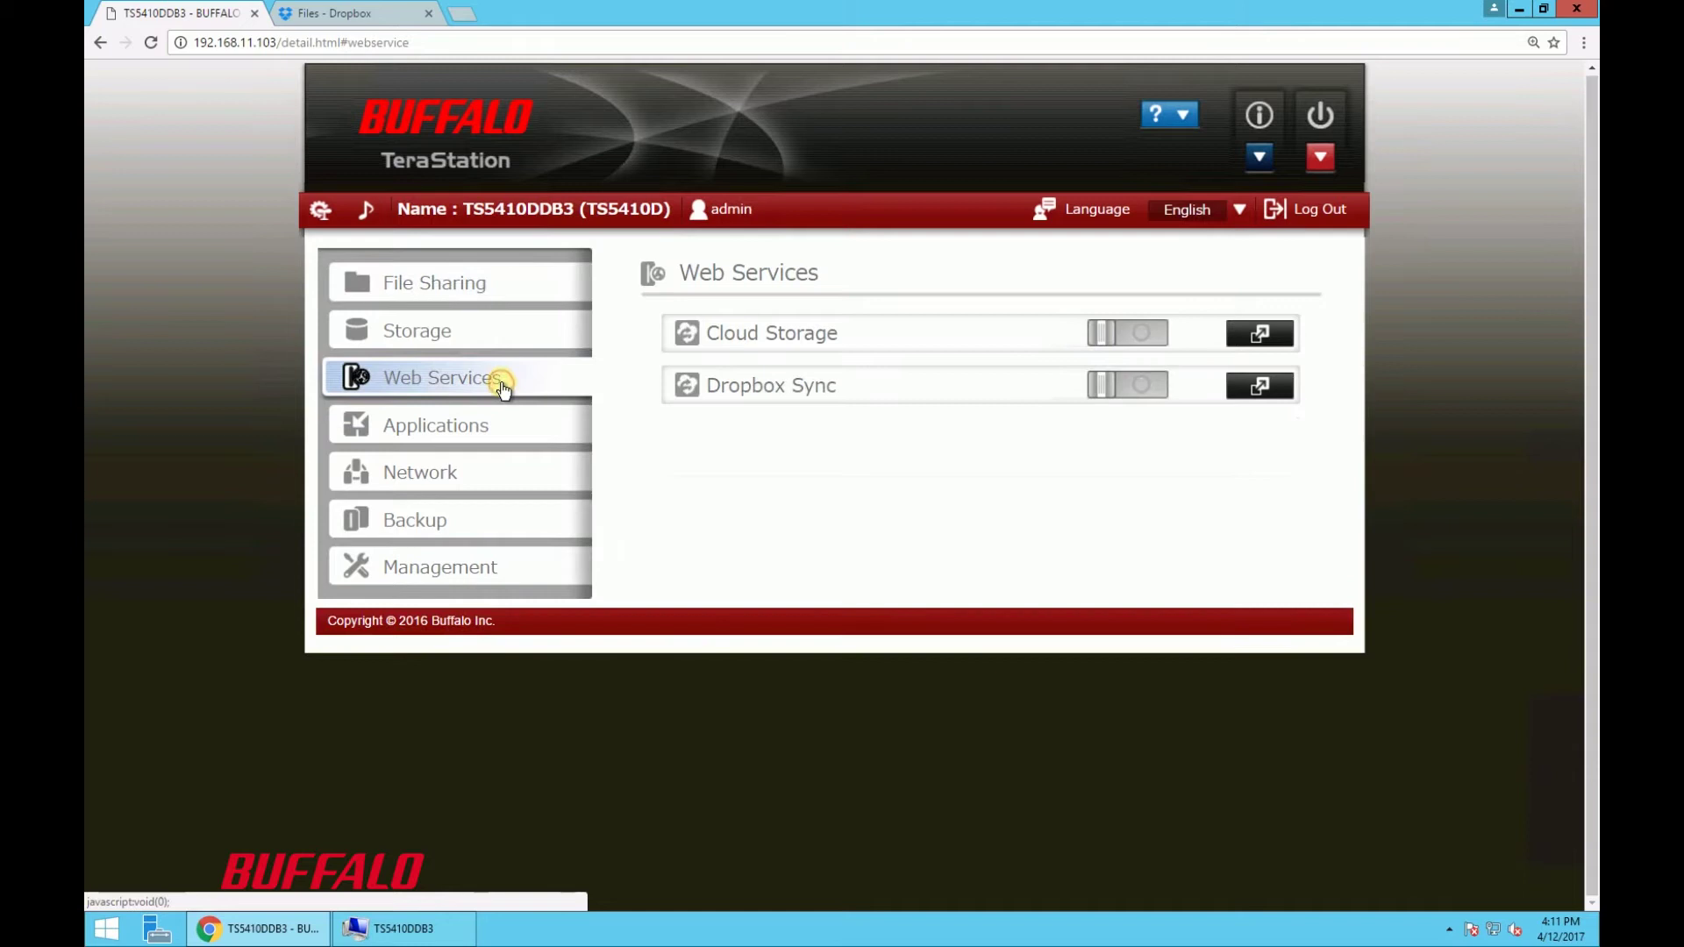
pyautogui.click(1122, 400)
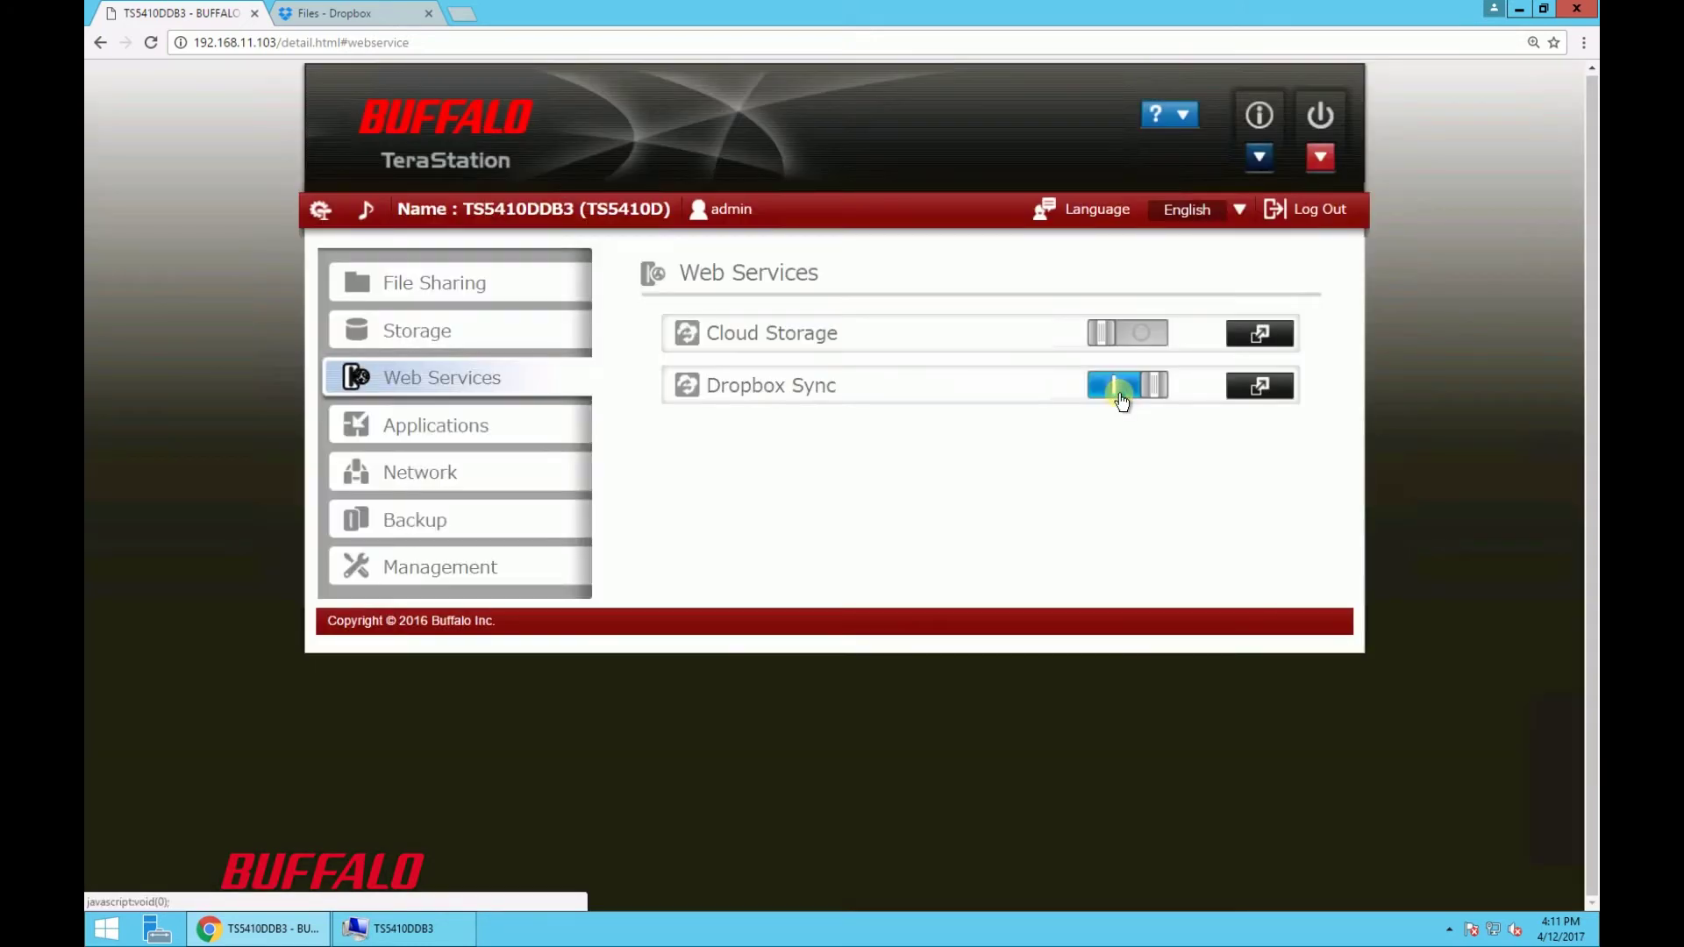
pyautogui.click(1253, 386)
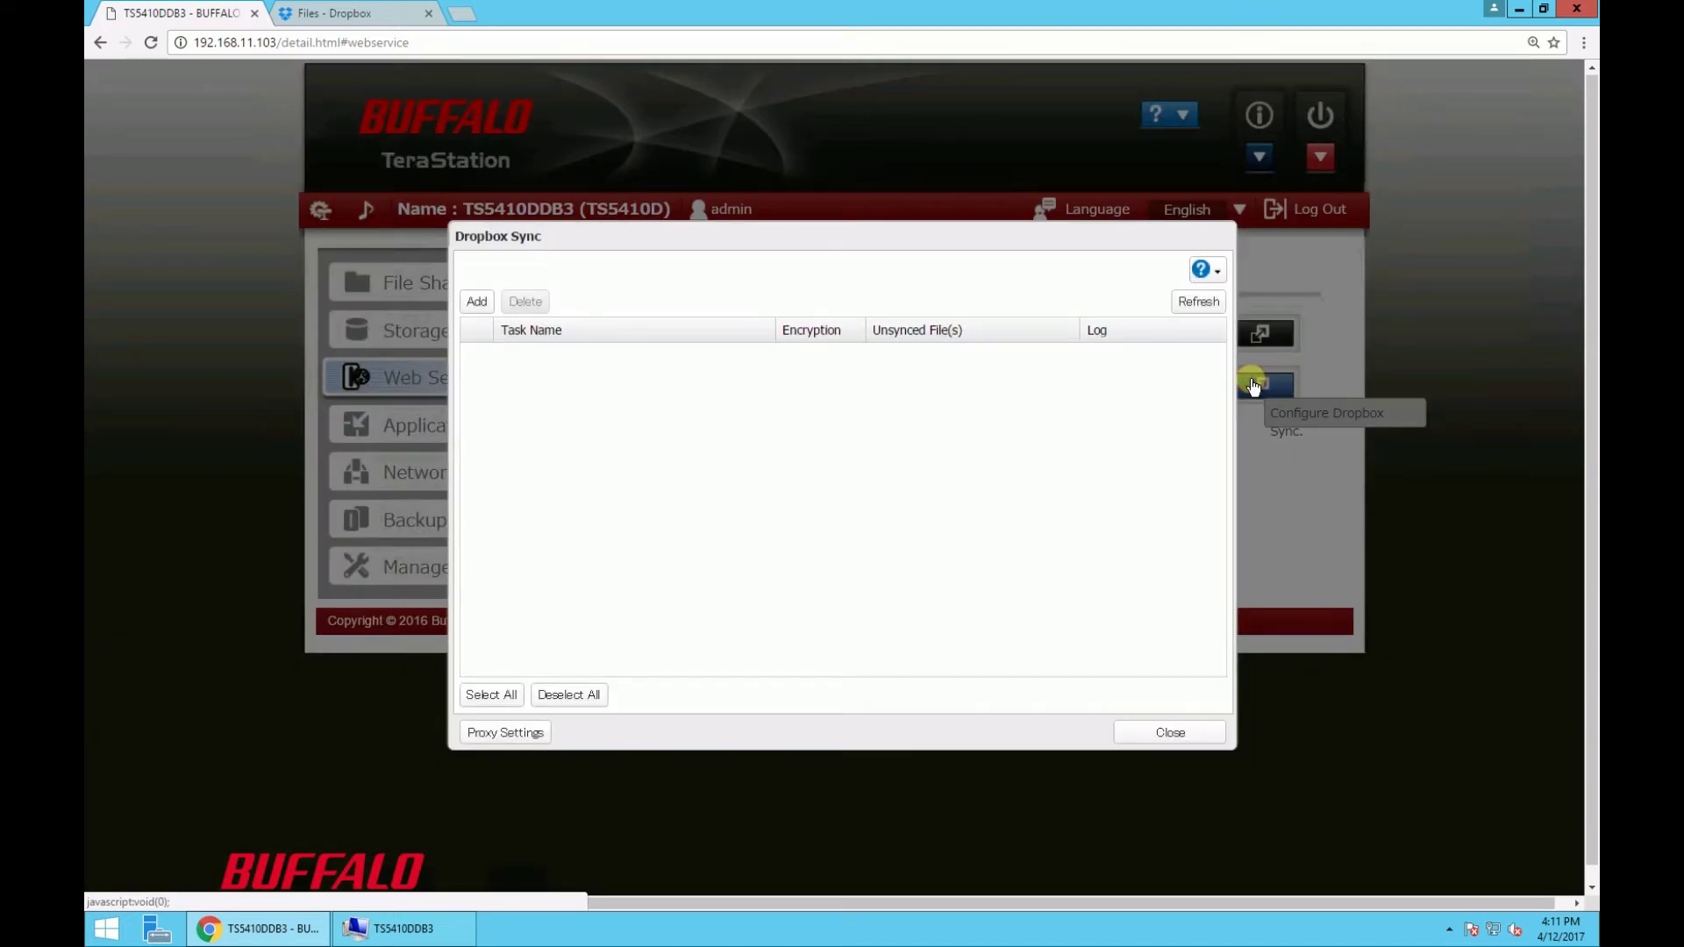
pyautogui.click(474, 300)
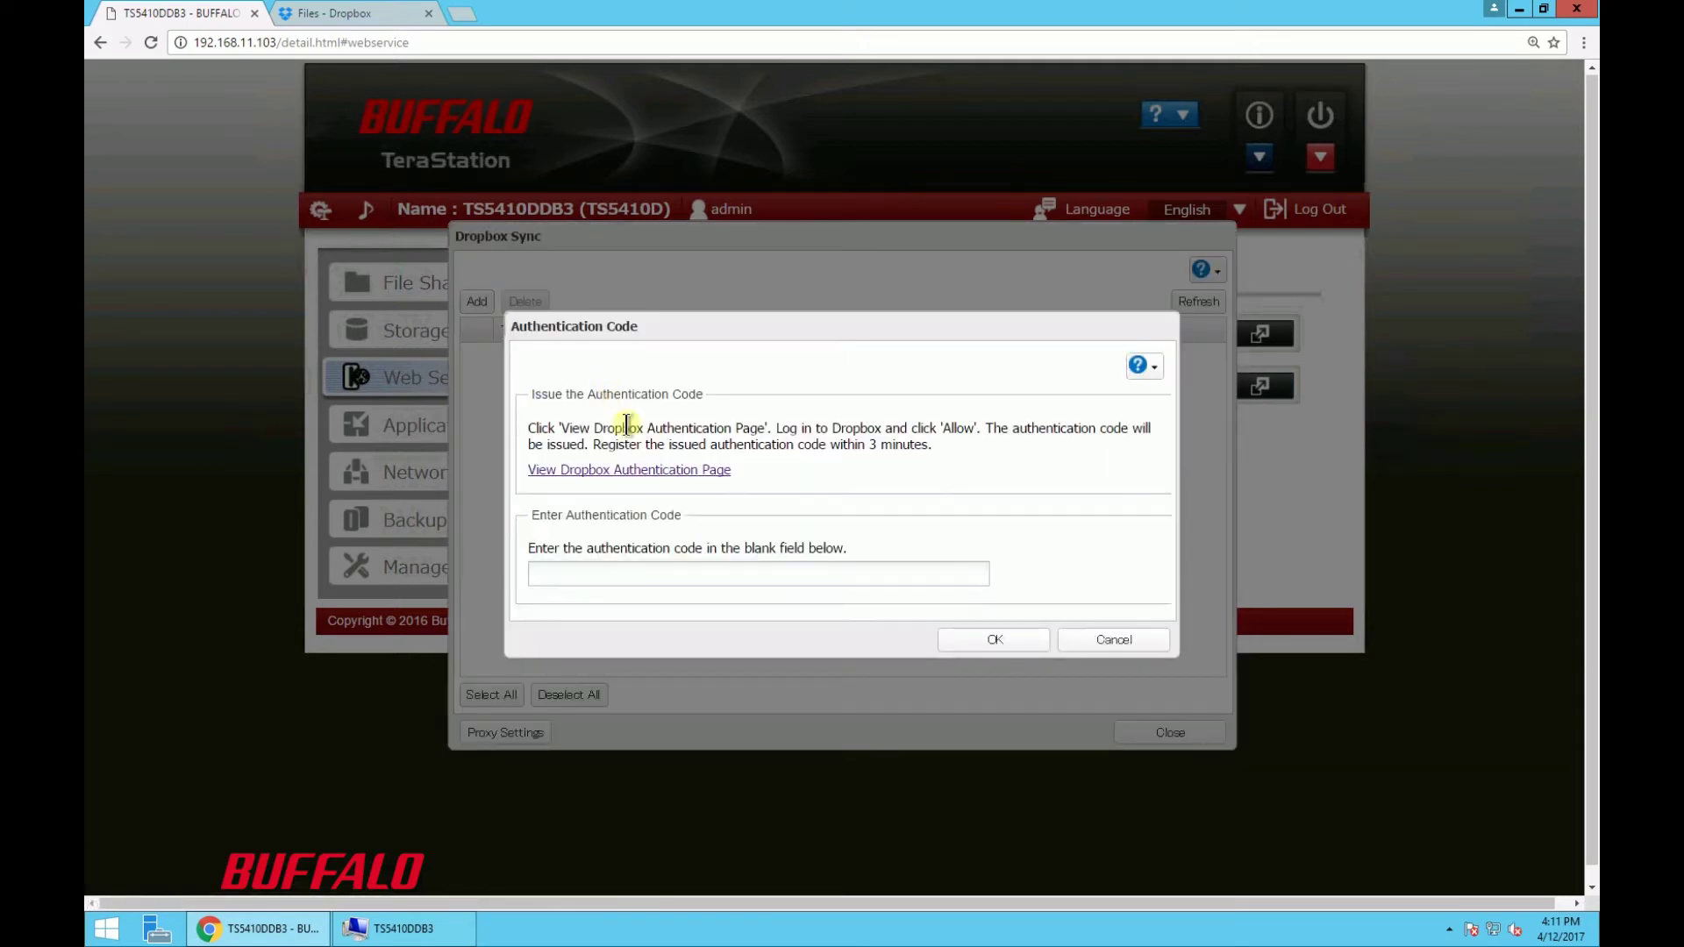
# Allow B-Sync access on Dropbox's authorization page and copy the issued authentication code.
pyautogui.click(718, 471)
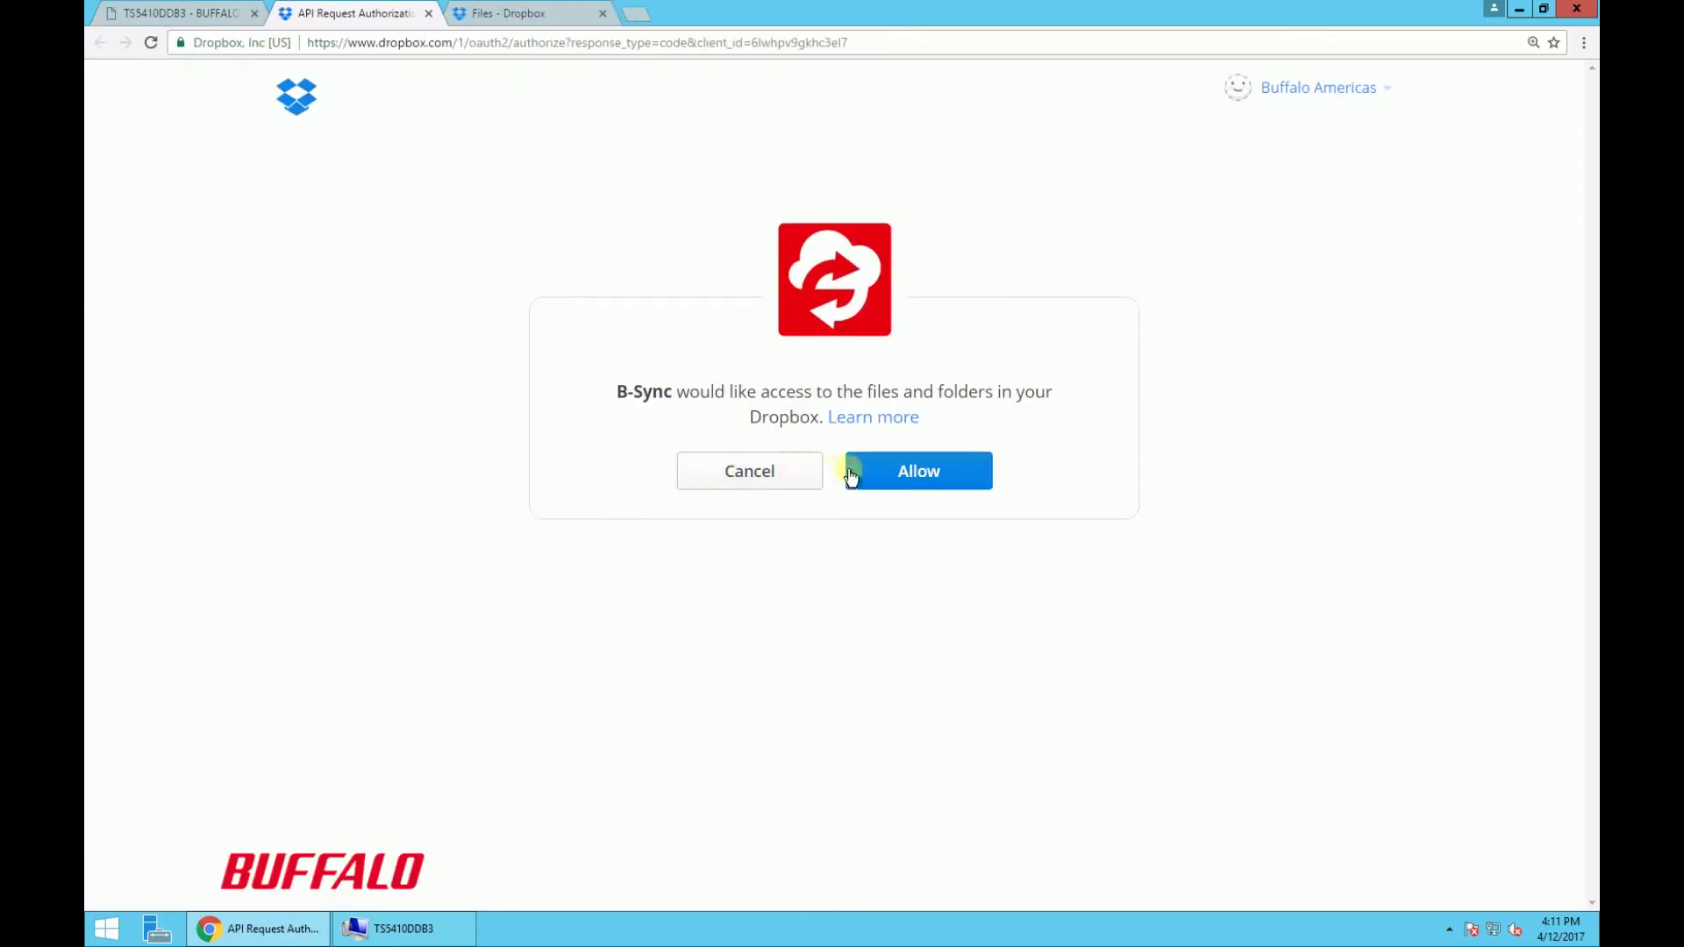
pyautogui.click(960, 482)
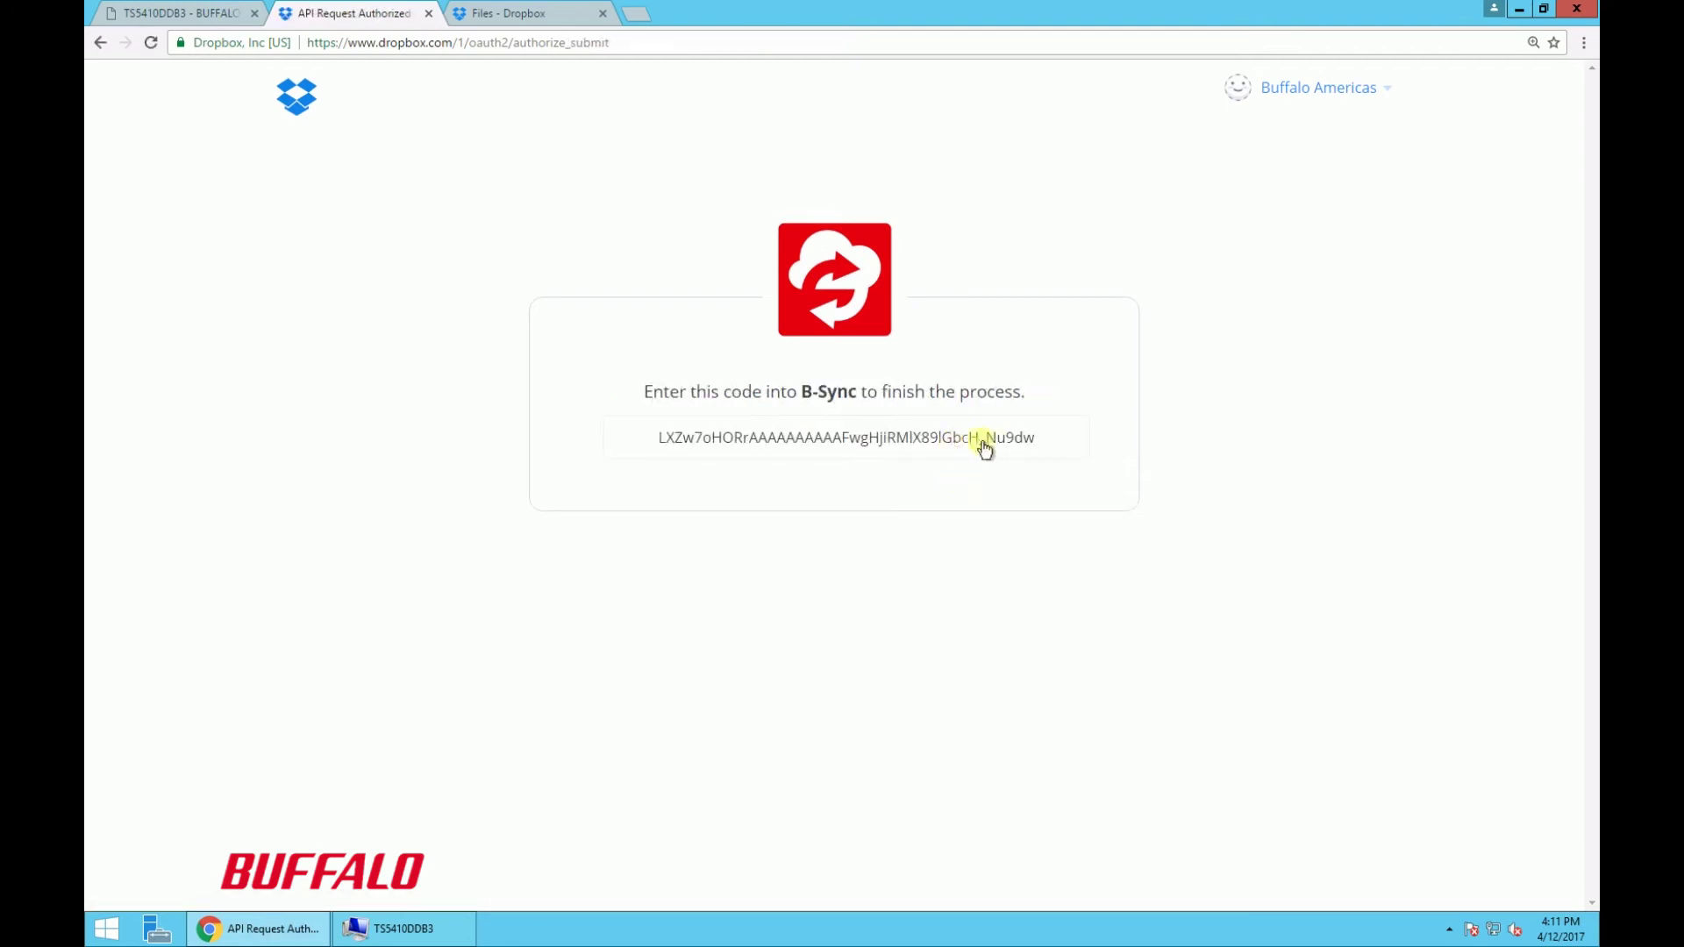
pyautogui.doubleClick(998, 446)
pyautogui.rightClick(997, 444)
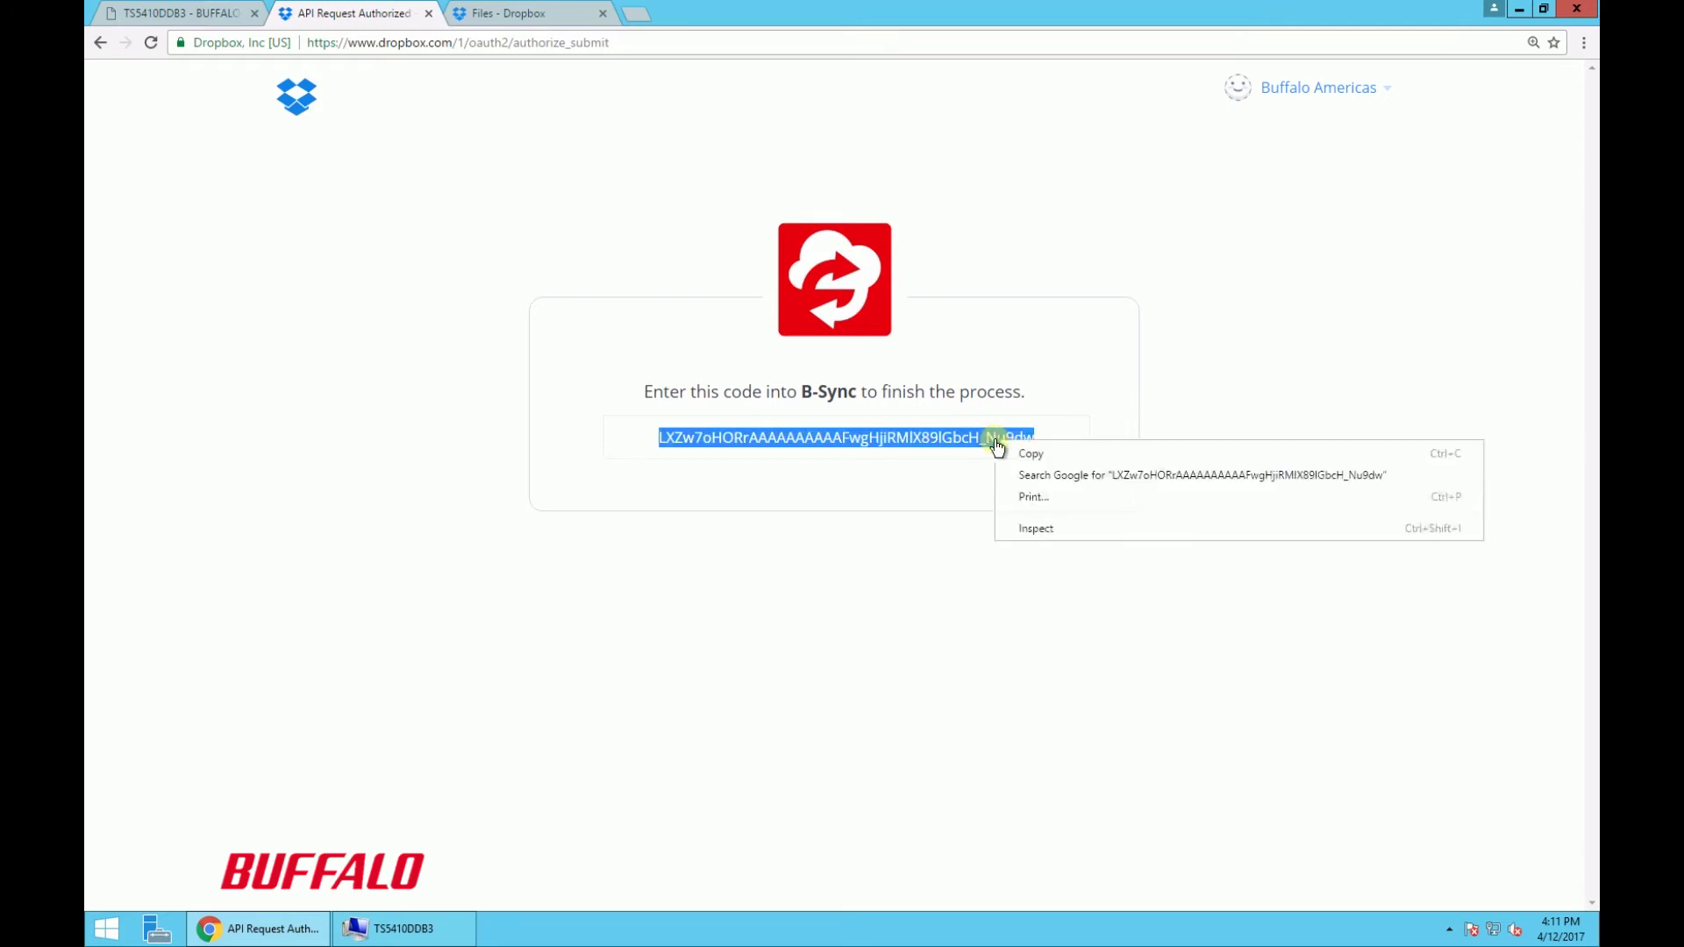
pyautogui.click(1031, 455)
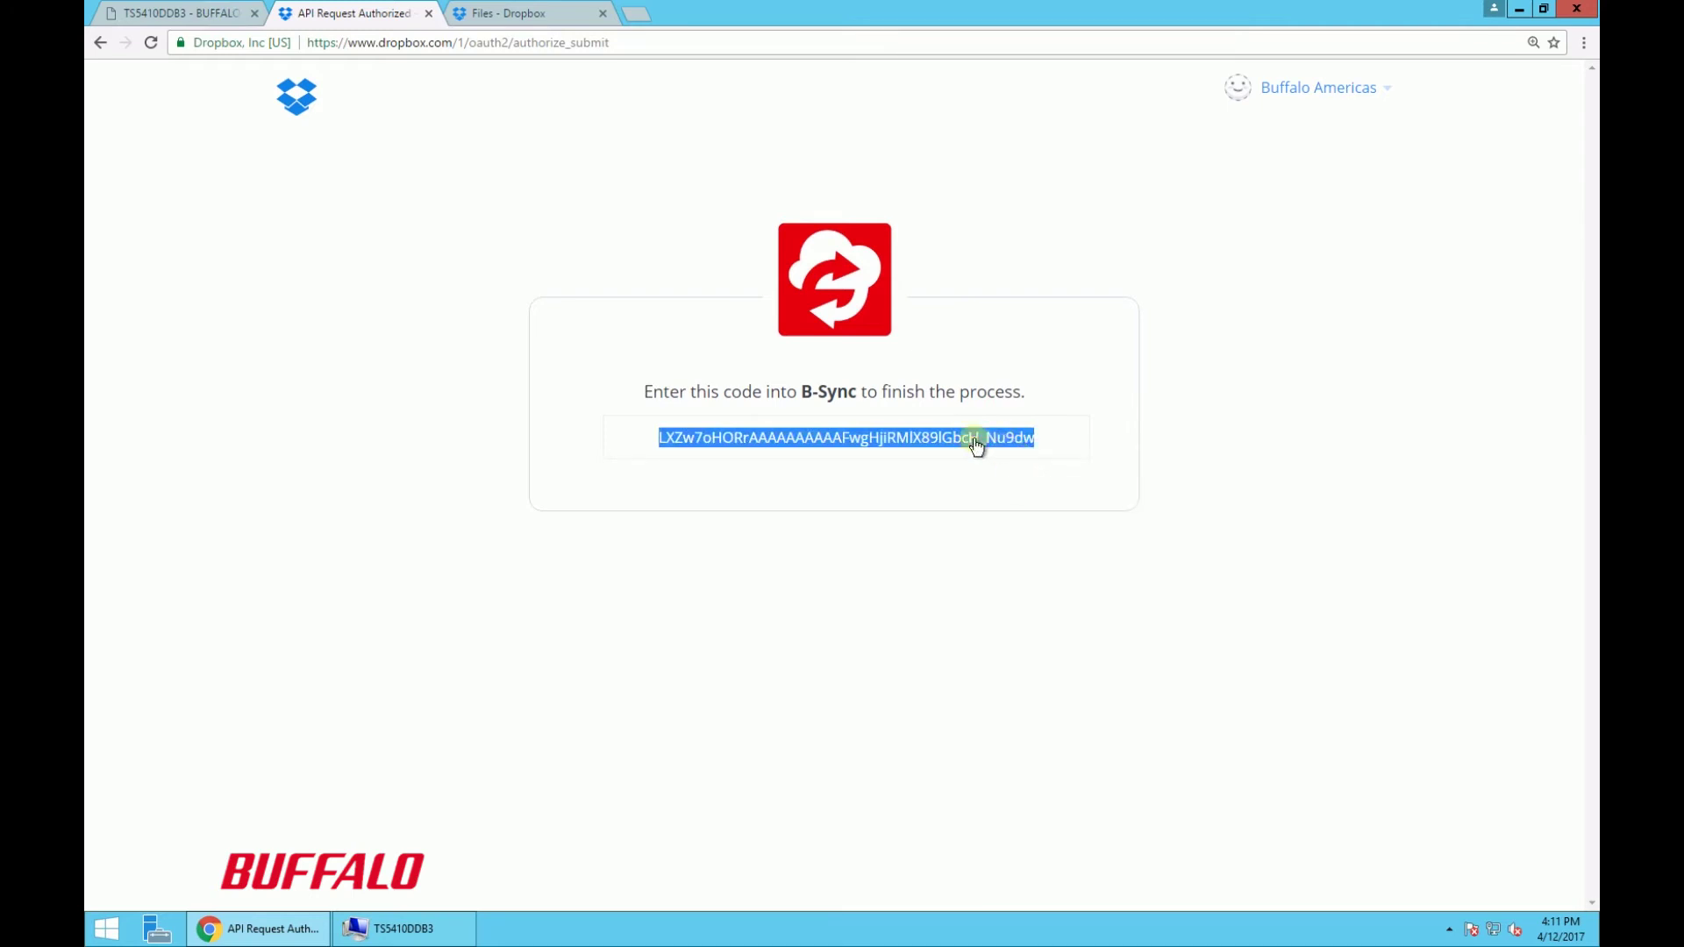
# Paste the Dropbox authentication code into the TeraStation prompt and submit it.
pyautogui.click(188, 13)
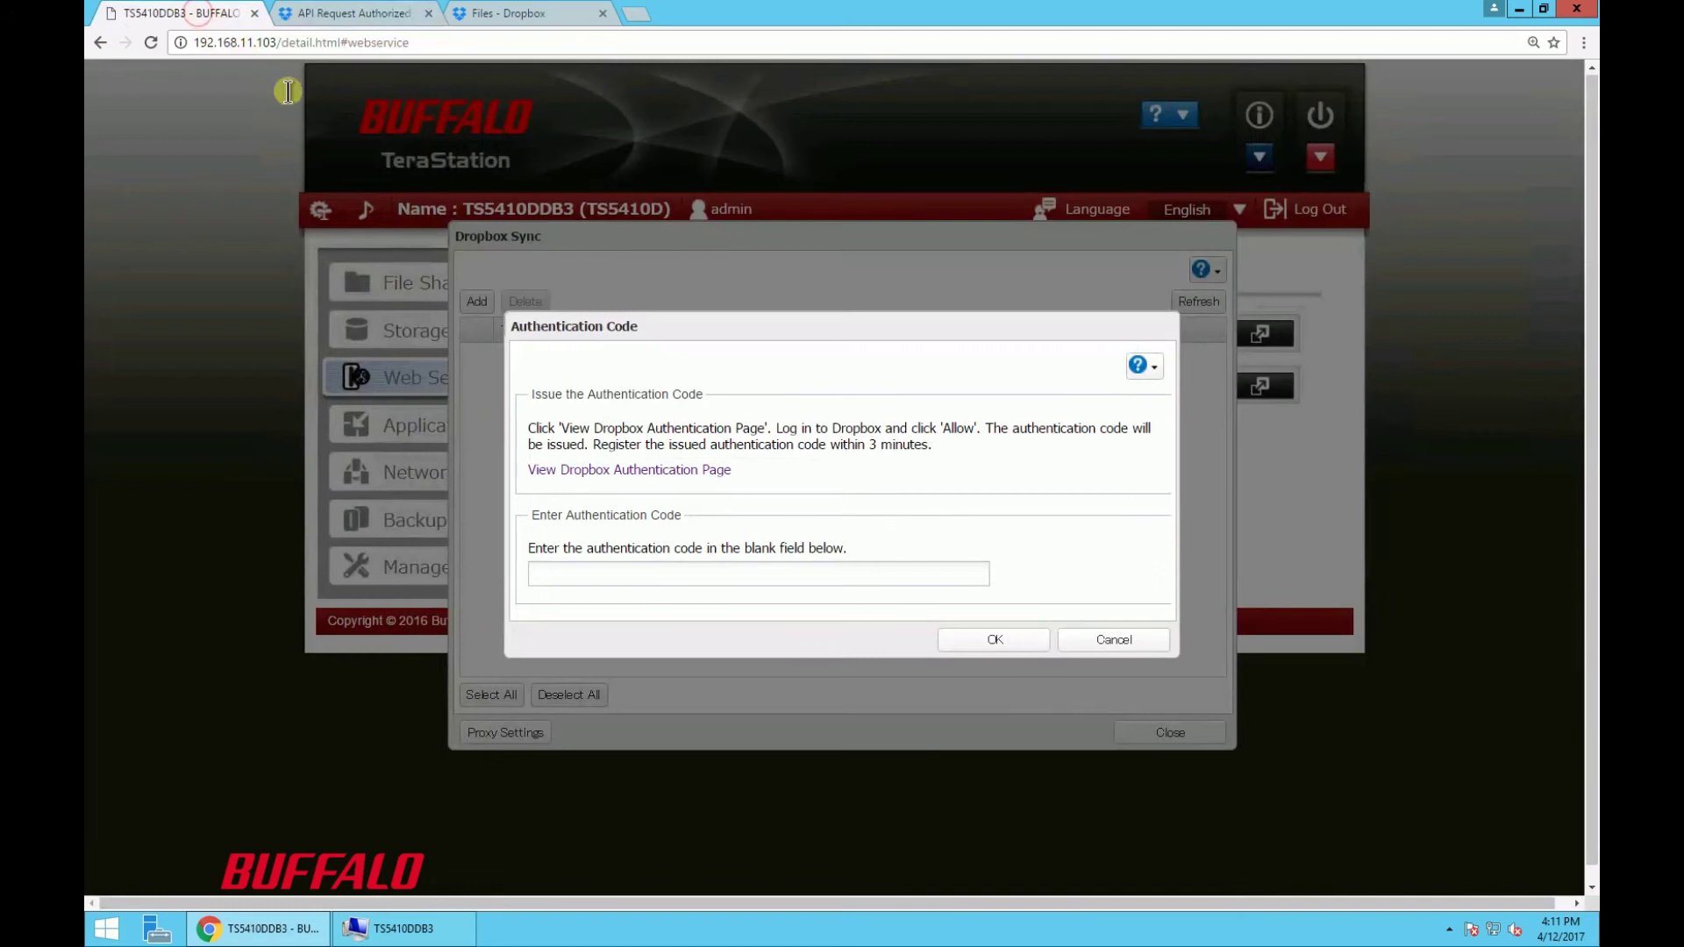
pyautogui.click(625, 572)
pyautogui.rightClick(627, 570)
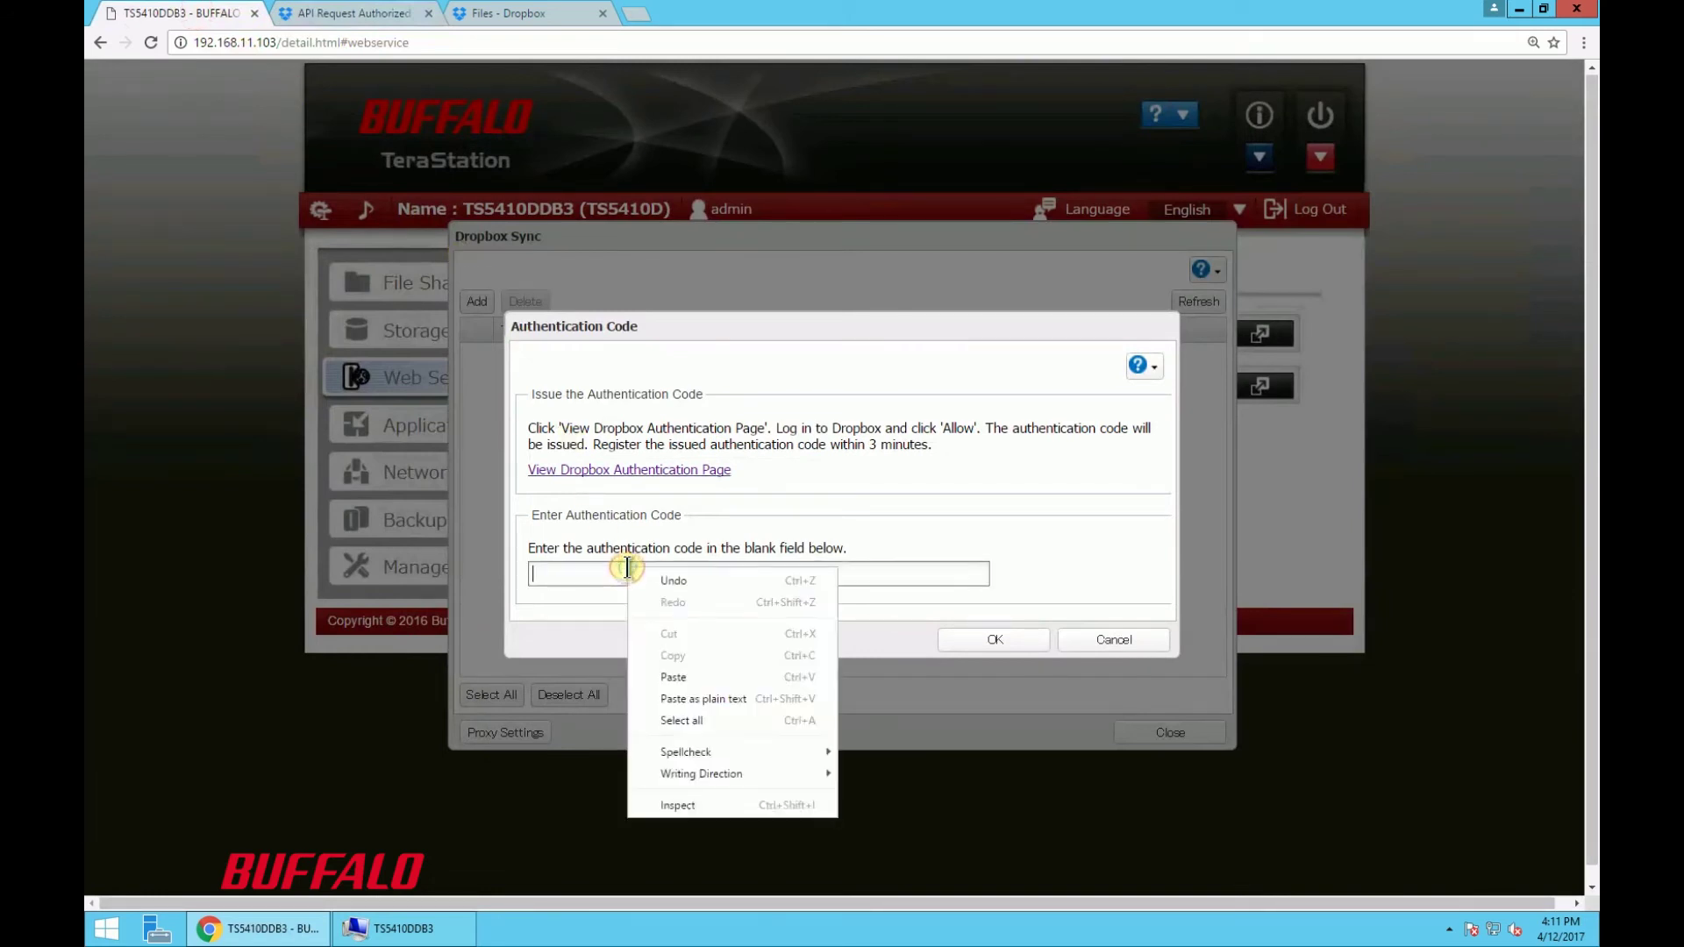
pyautogui.click(675, 674)
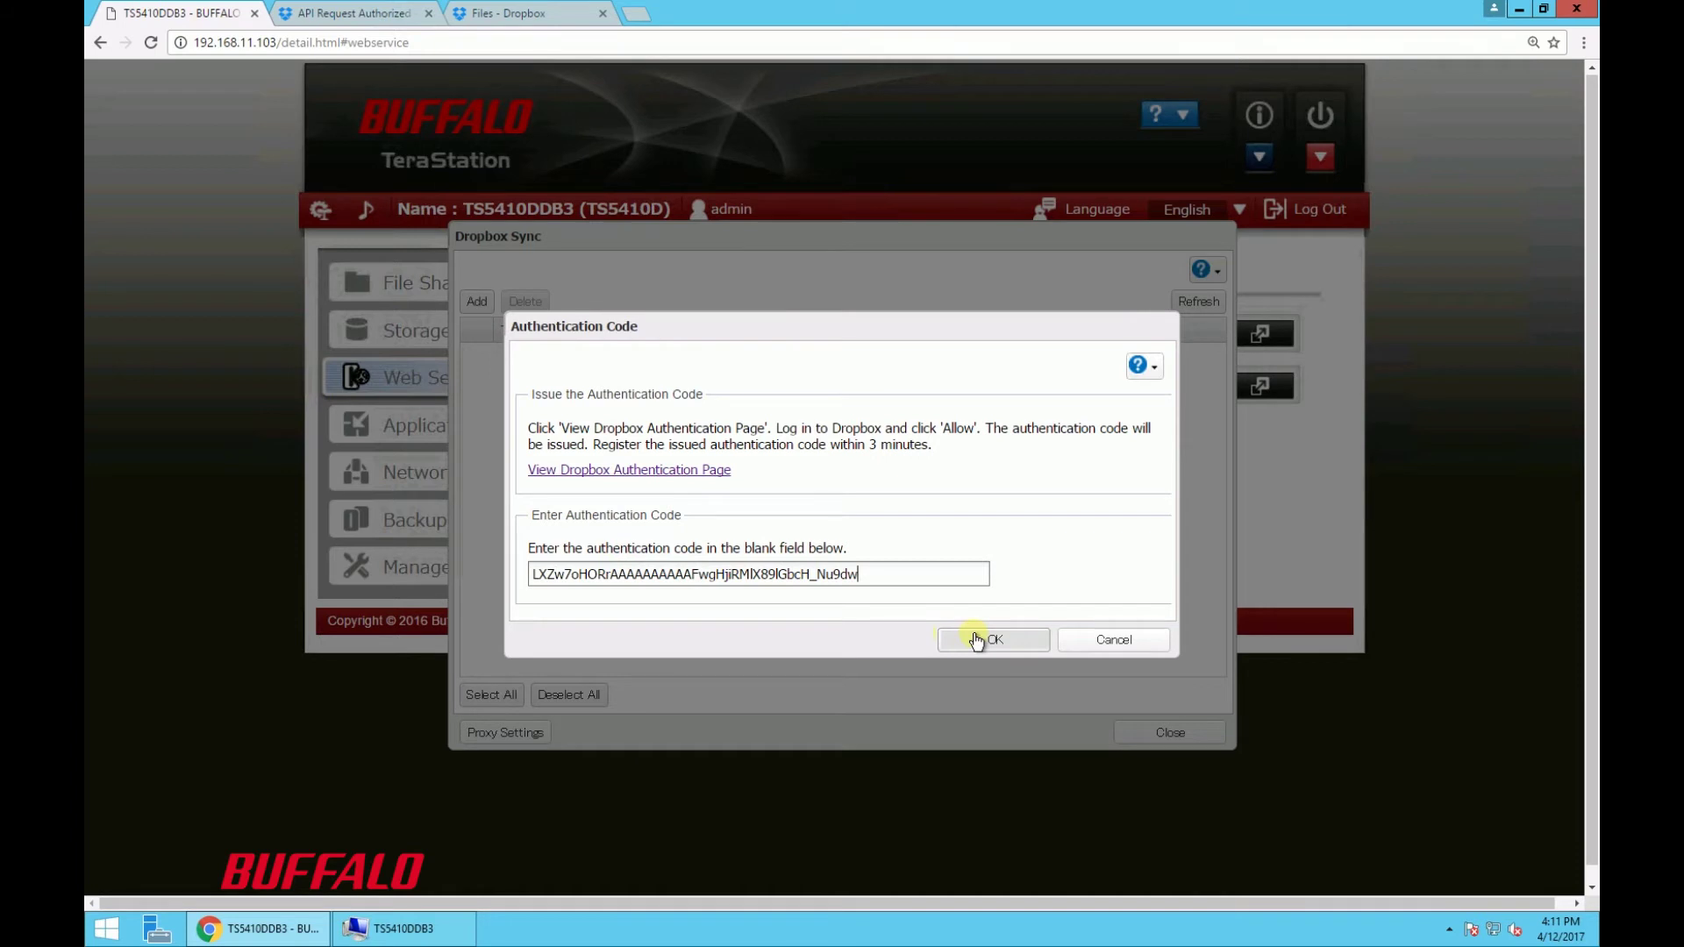
pyautogui.click(977, 641)
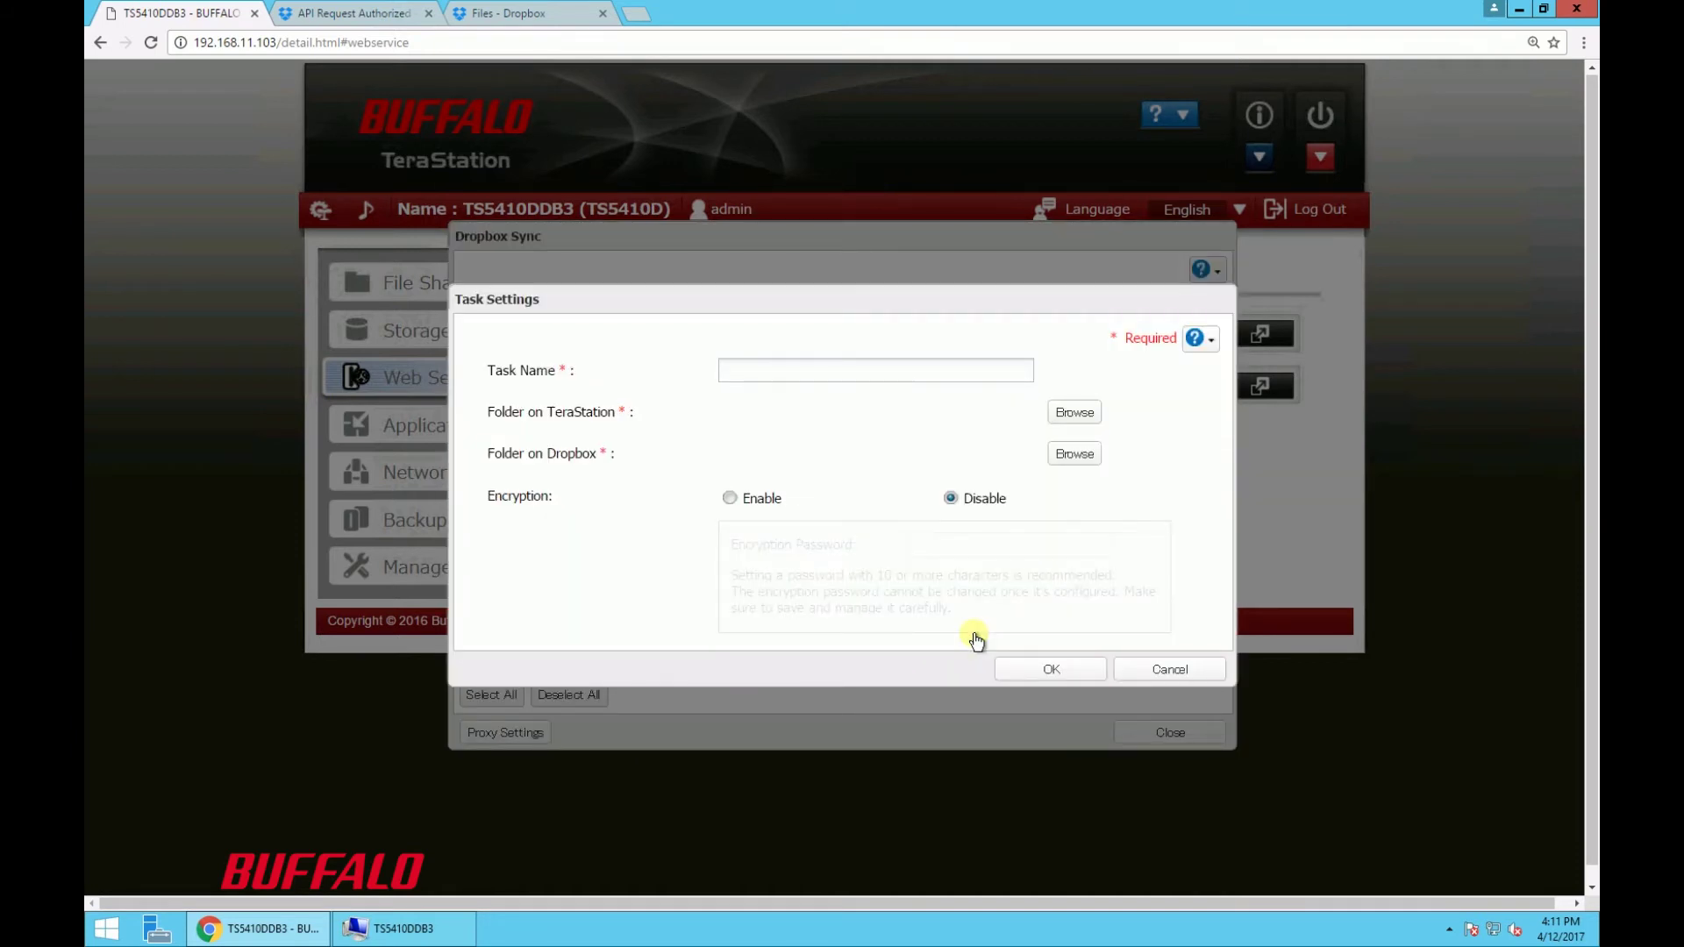
# Name the sync task 'test' and choose 'dropbox' as its TeraStation folder.
pyautogui.click(834, 377)
pyautogui.write('test')
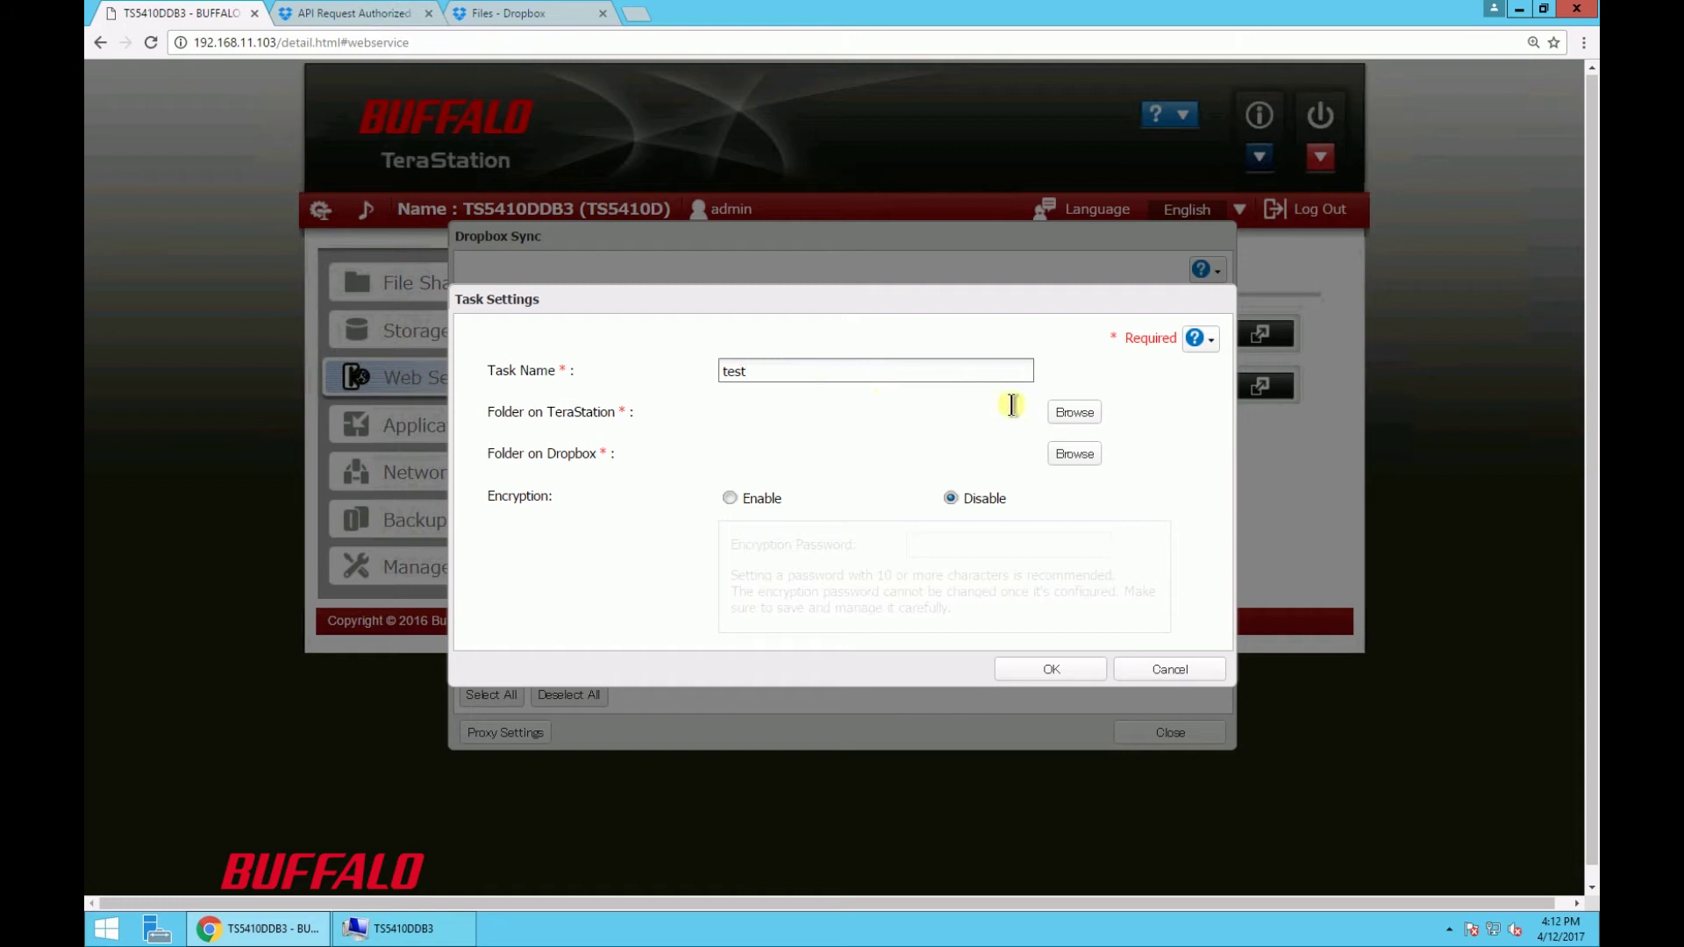
pyautogui.click(1064, 416)
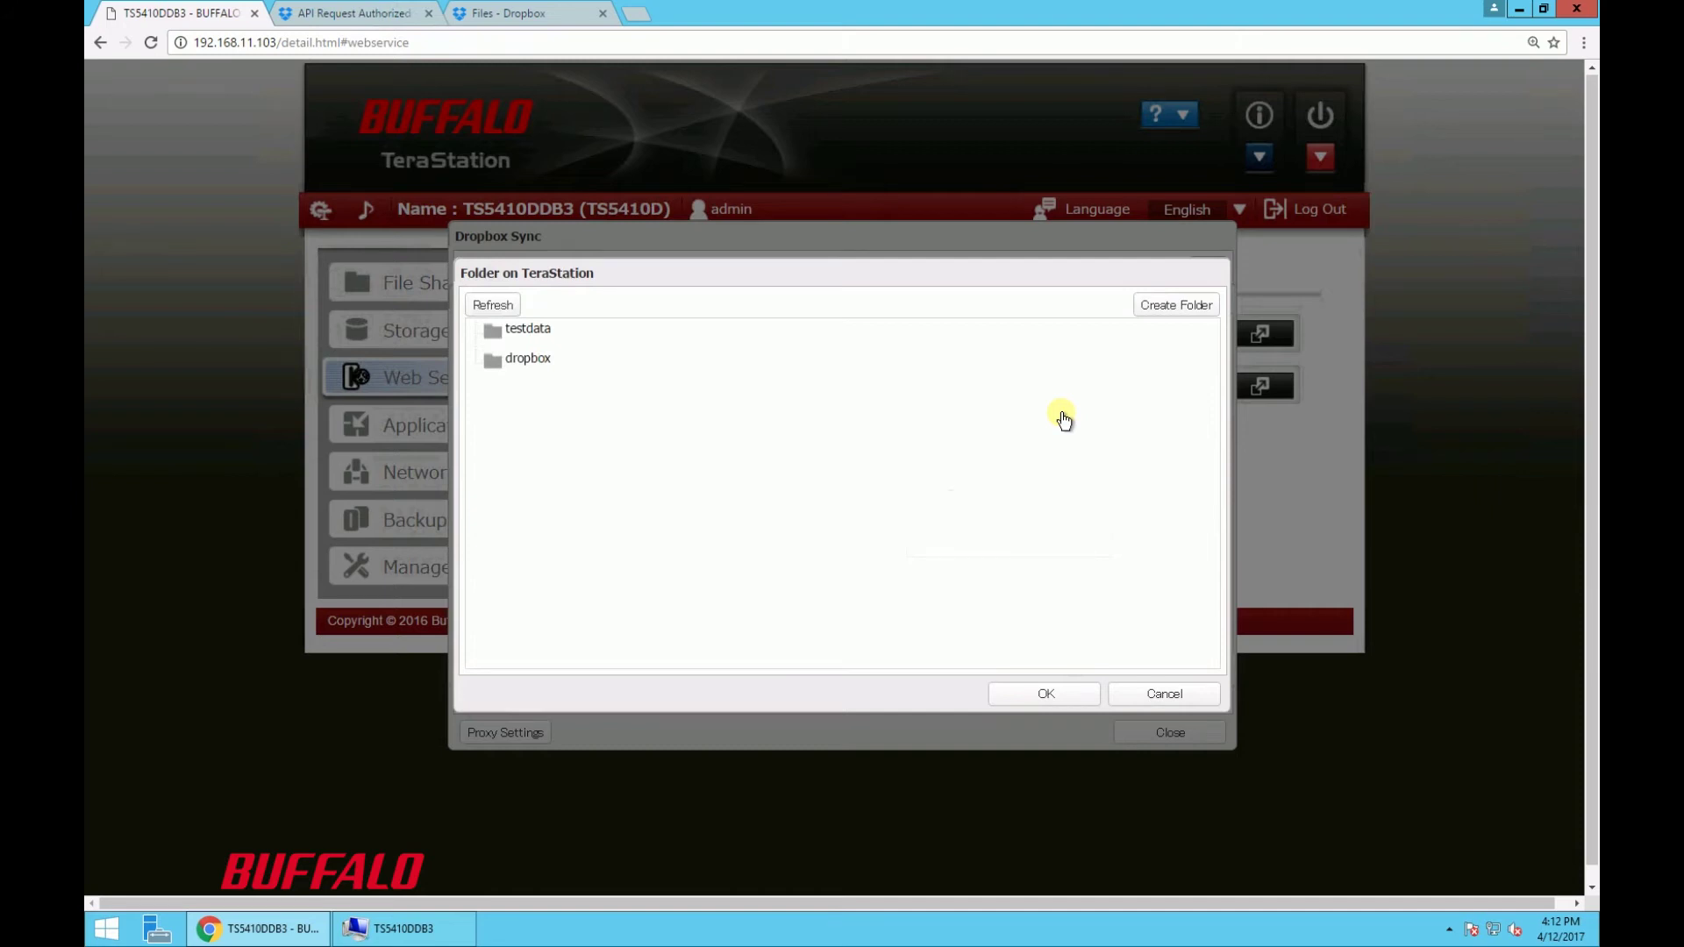
pyautogui.click(606, 362)
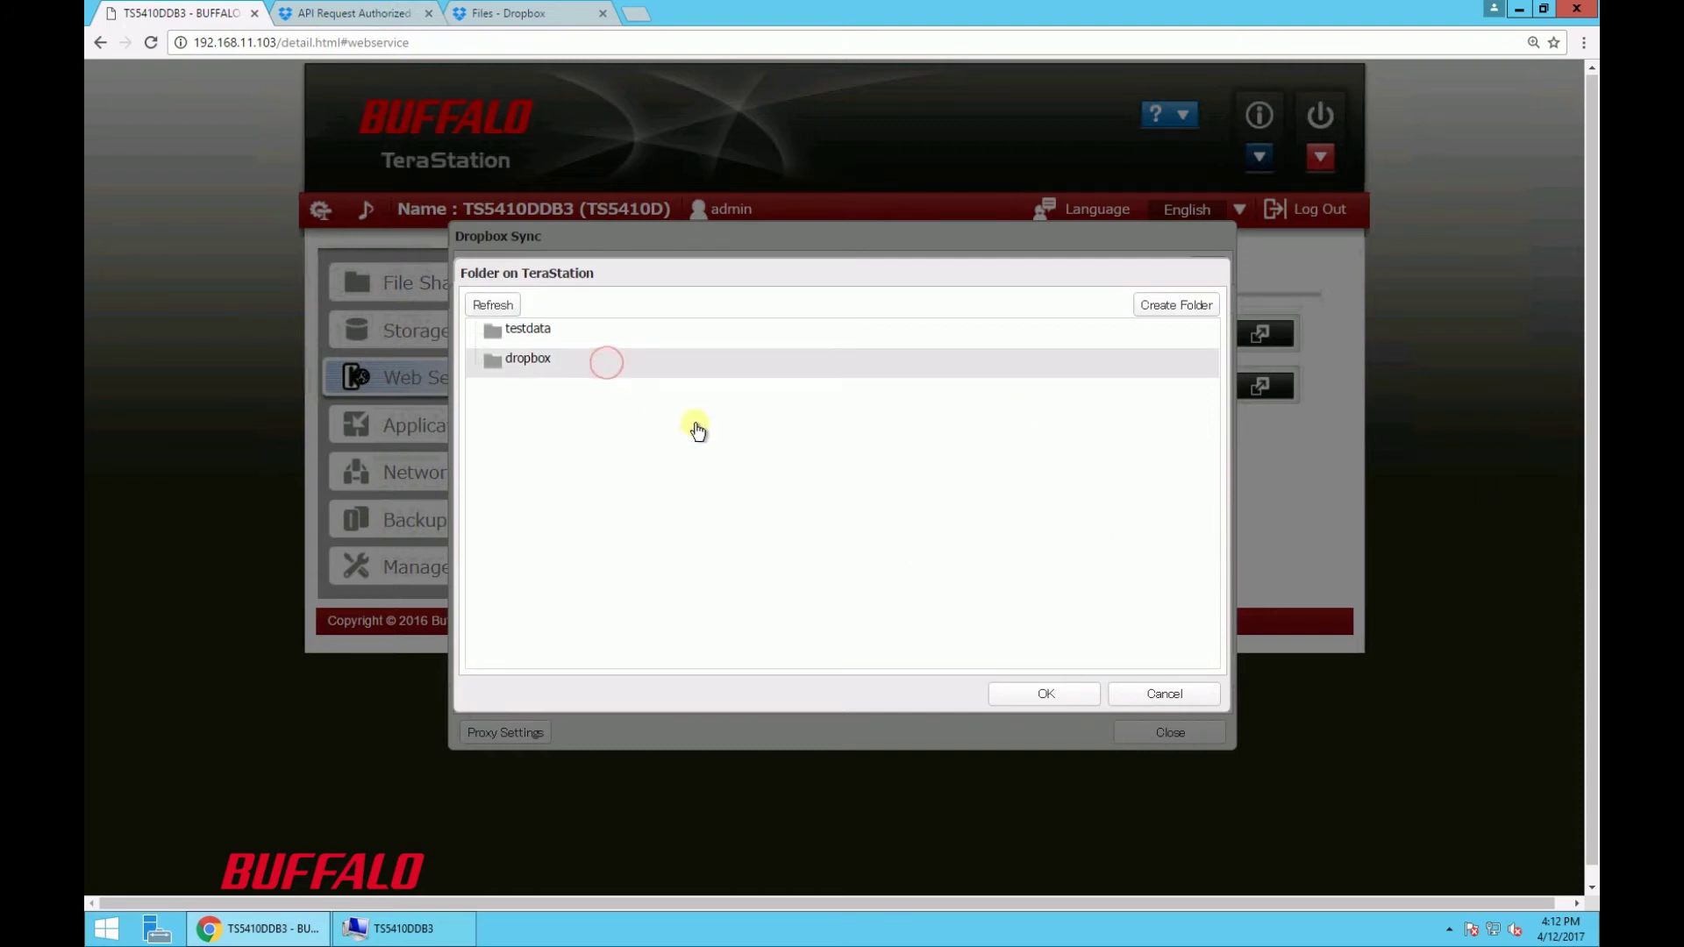
pyautogui.click(1007, 695)
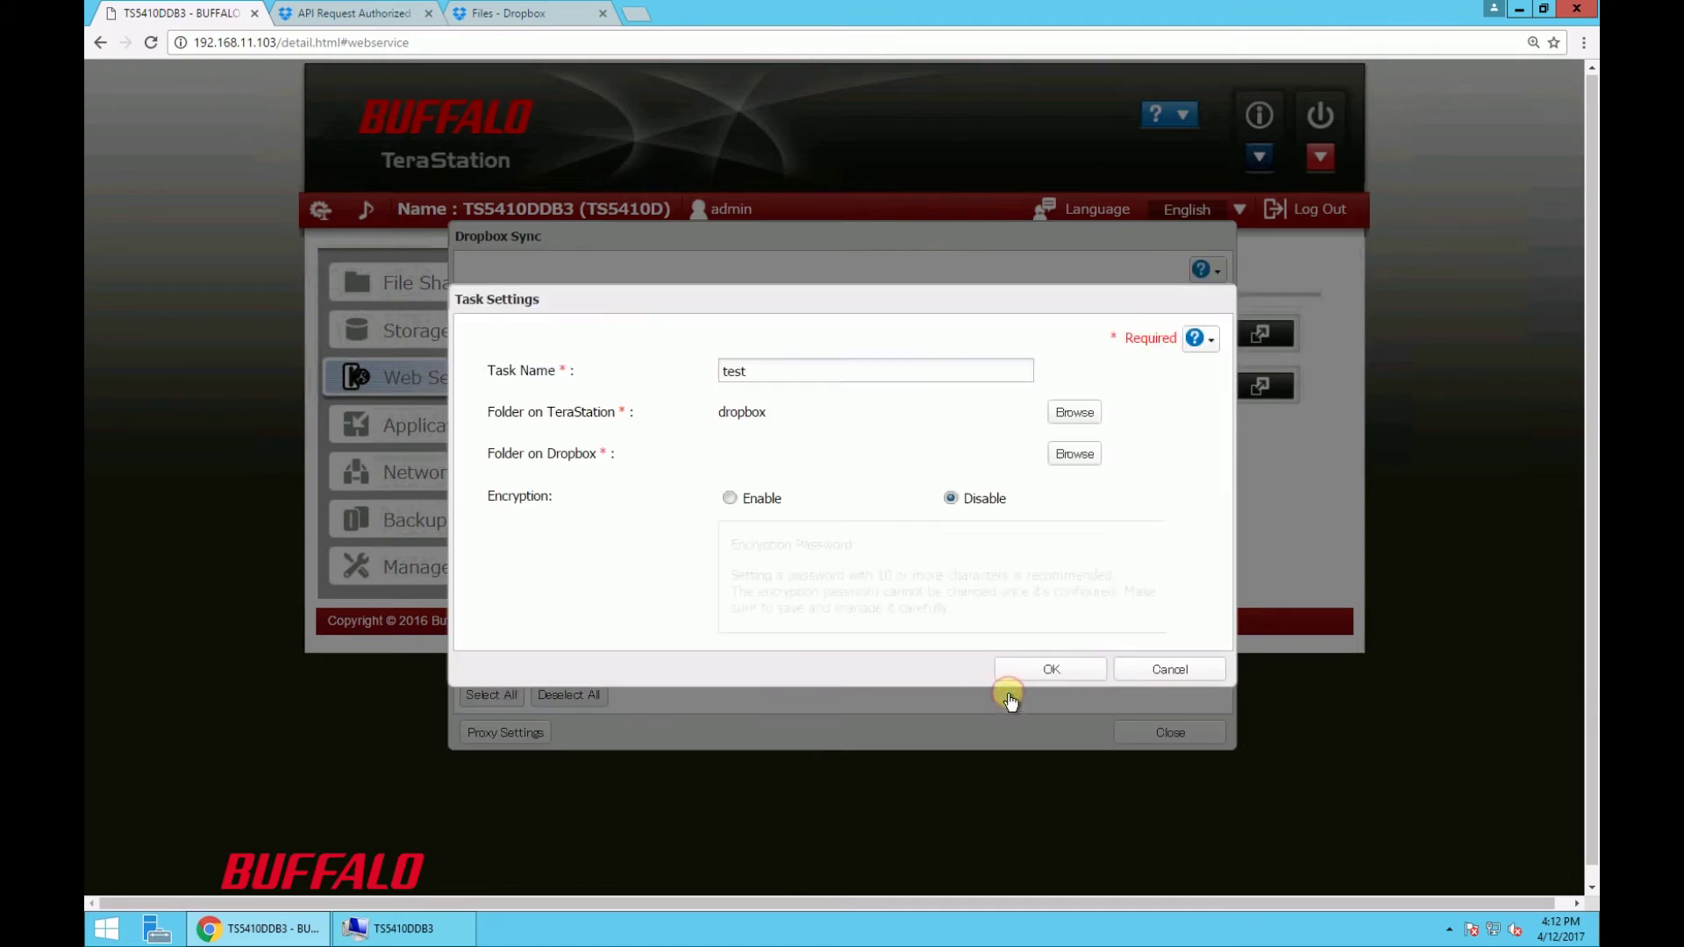
# Set Dropbox > TS5410 as the destination folder and create the task.
pyautogui.click(1066, 456)
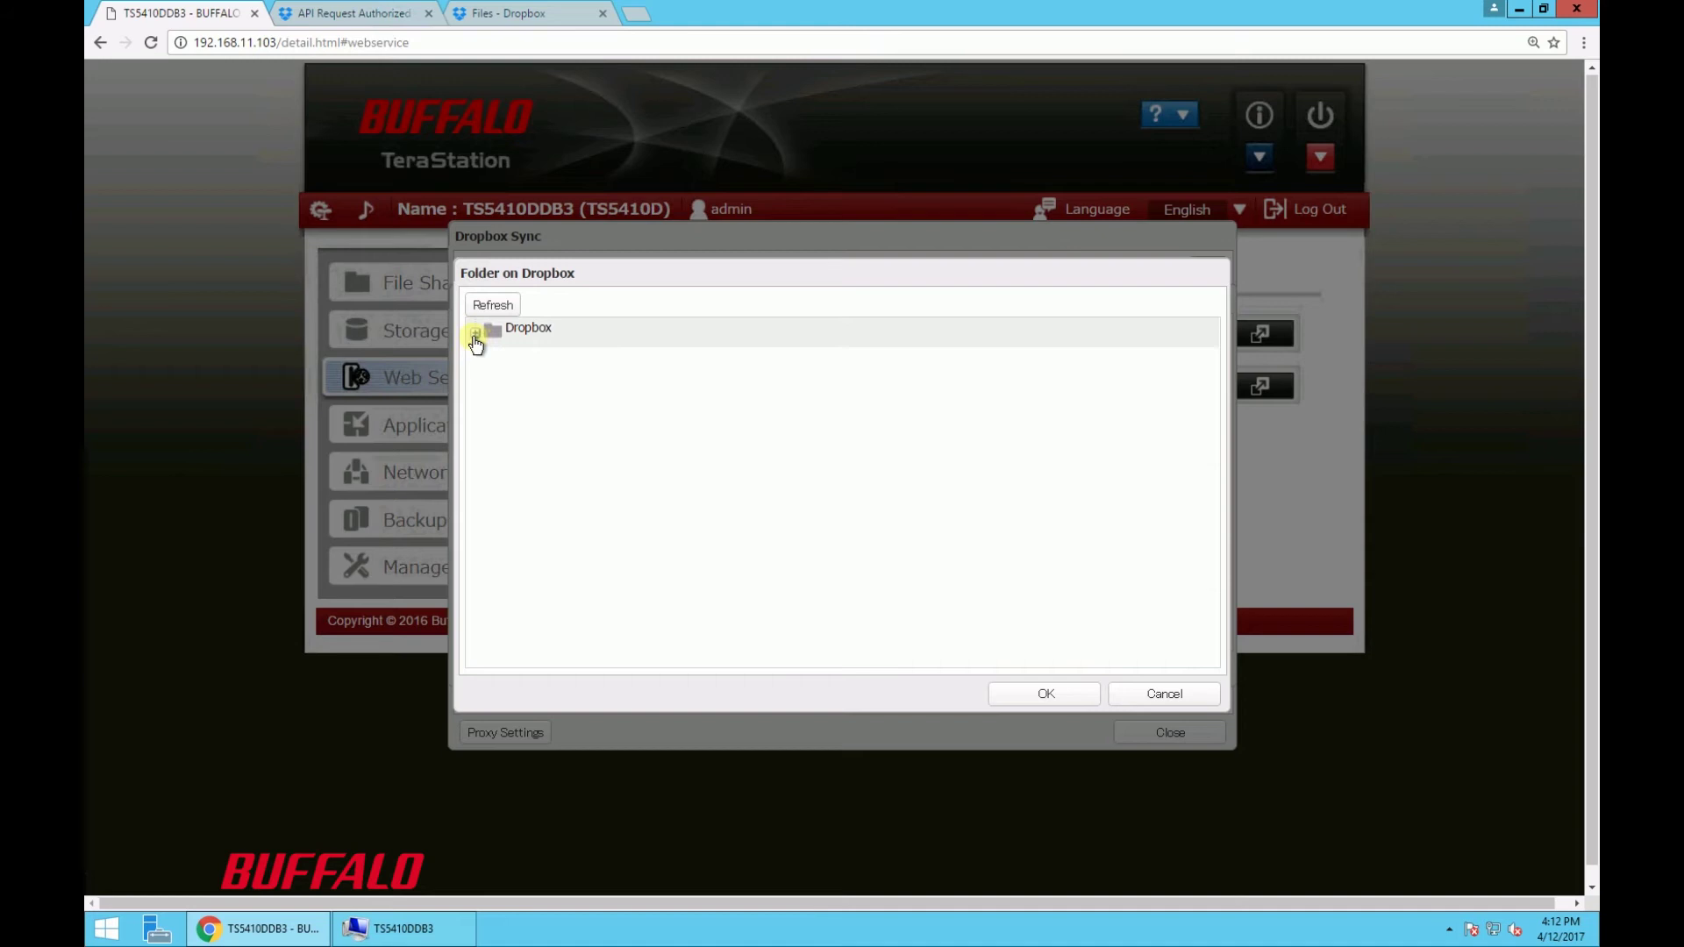
pyautogui.click(475, 333)
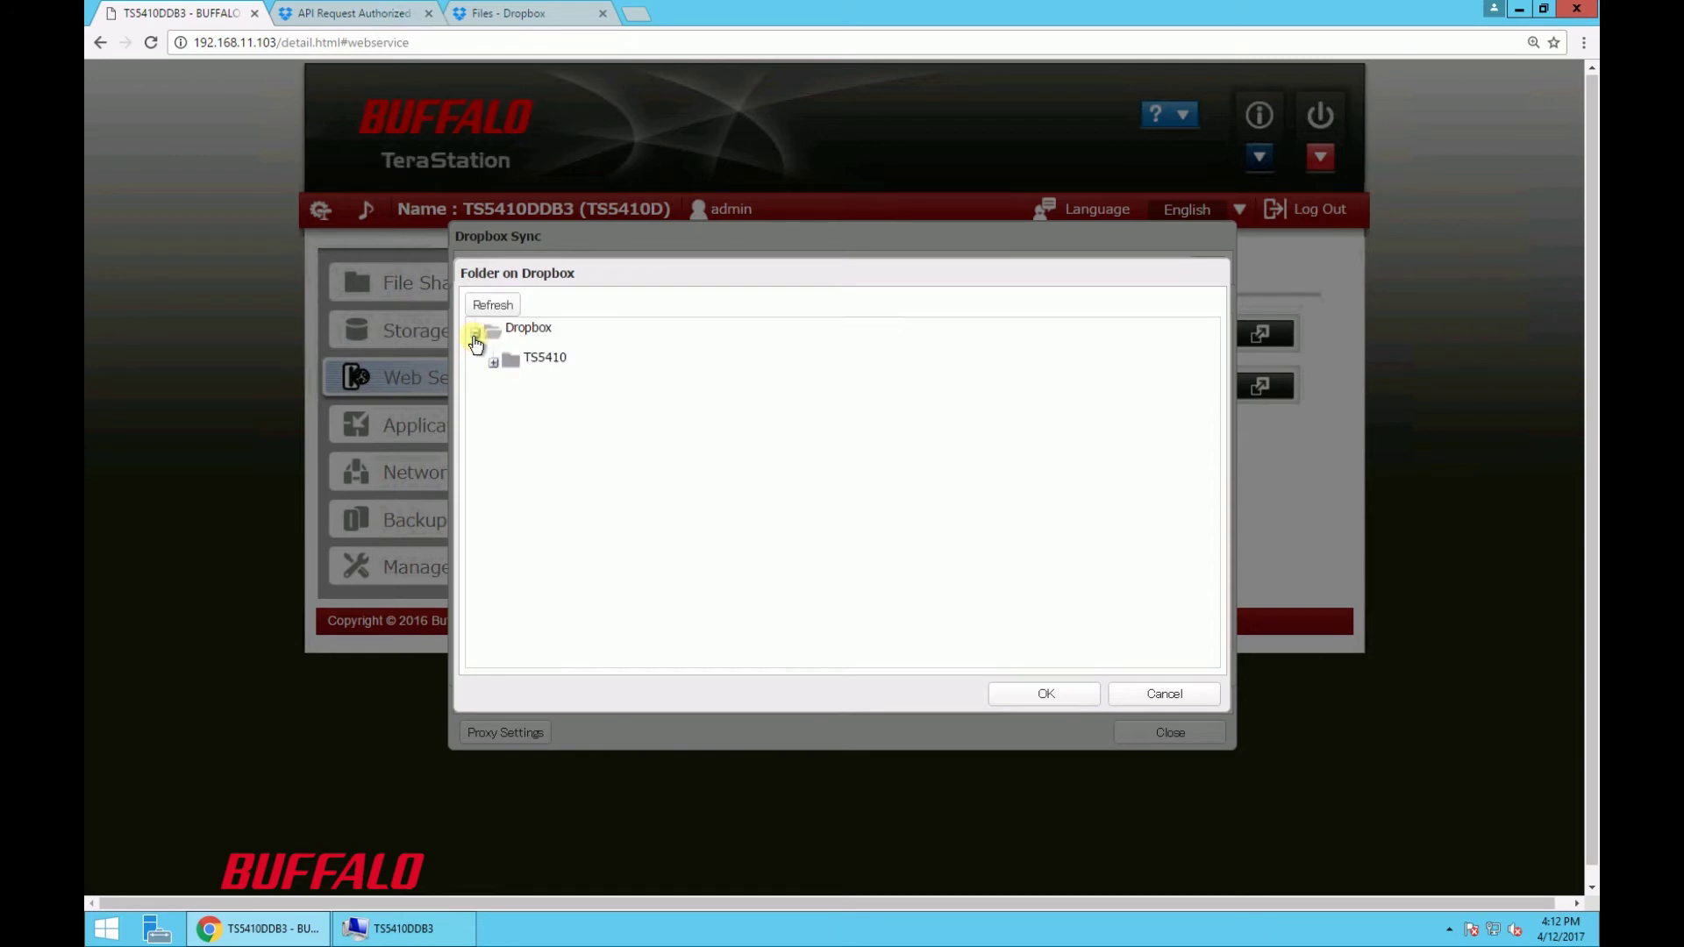
pyautogui.click(566, 368)
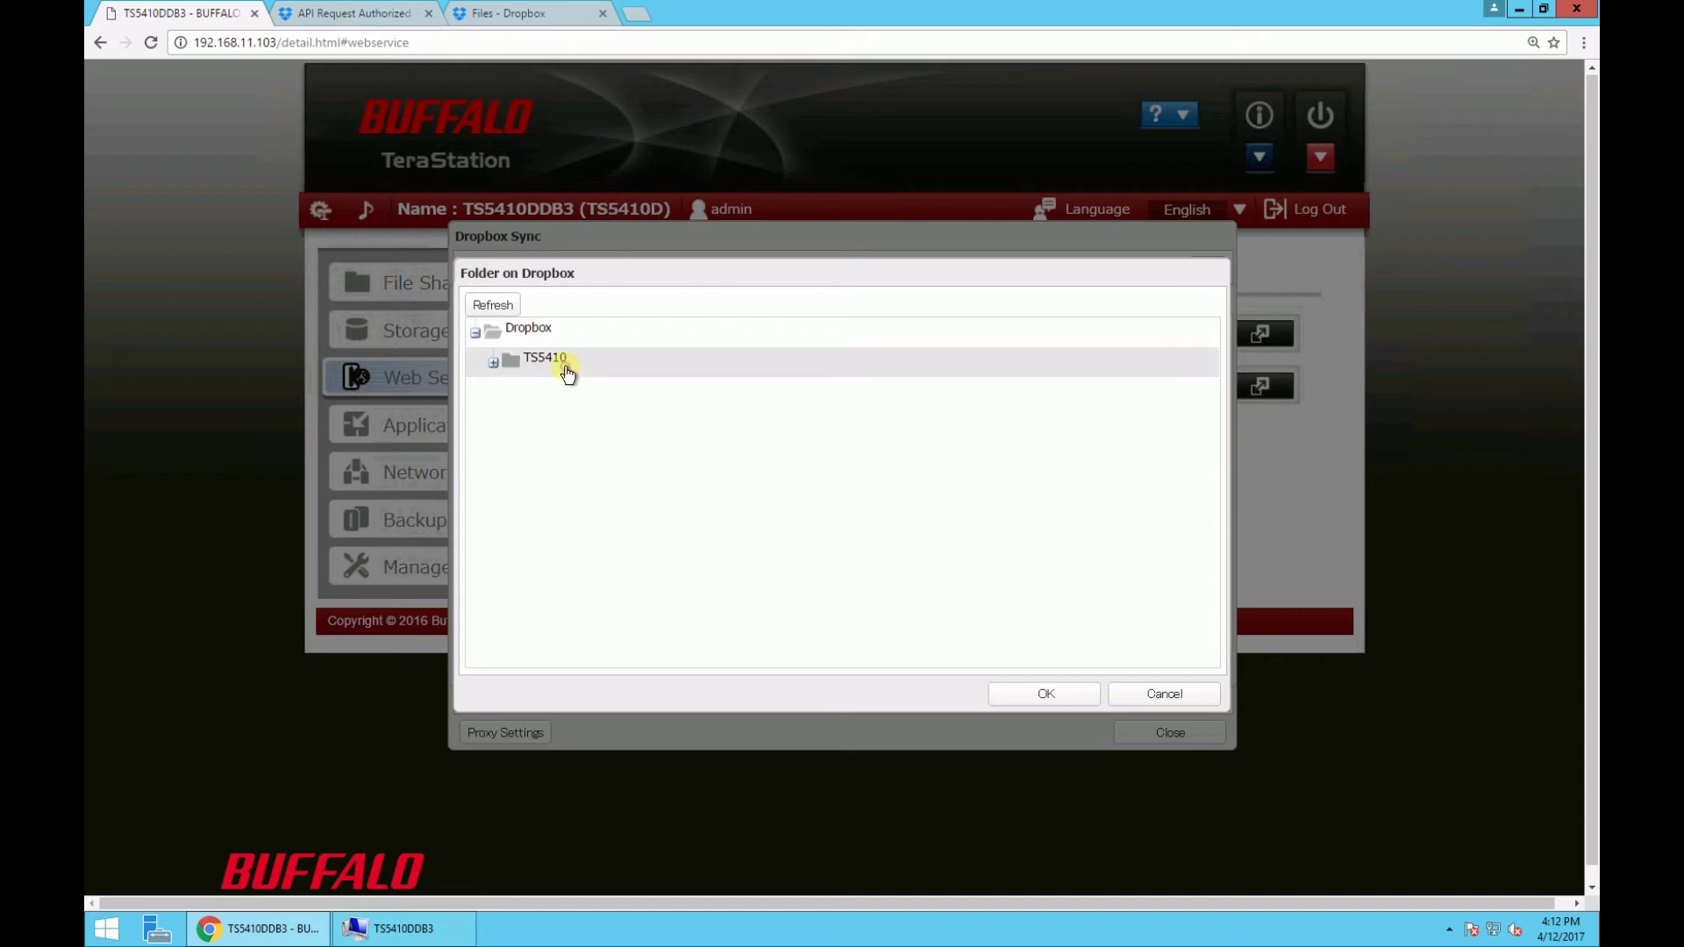
pyautogui.click(1019, 702)
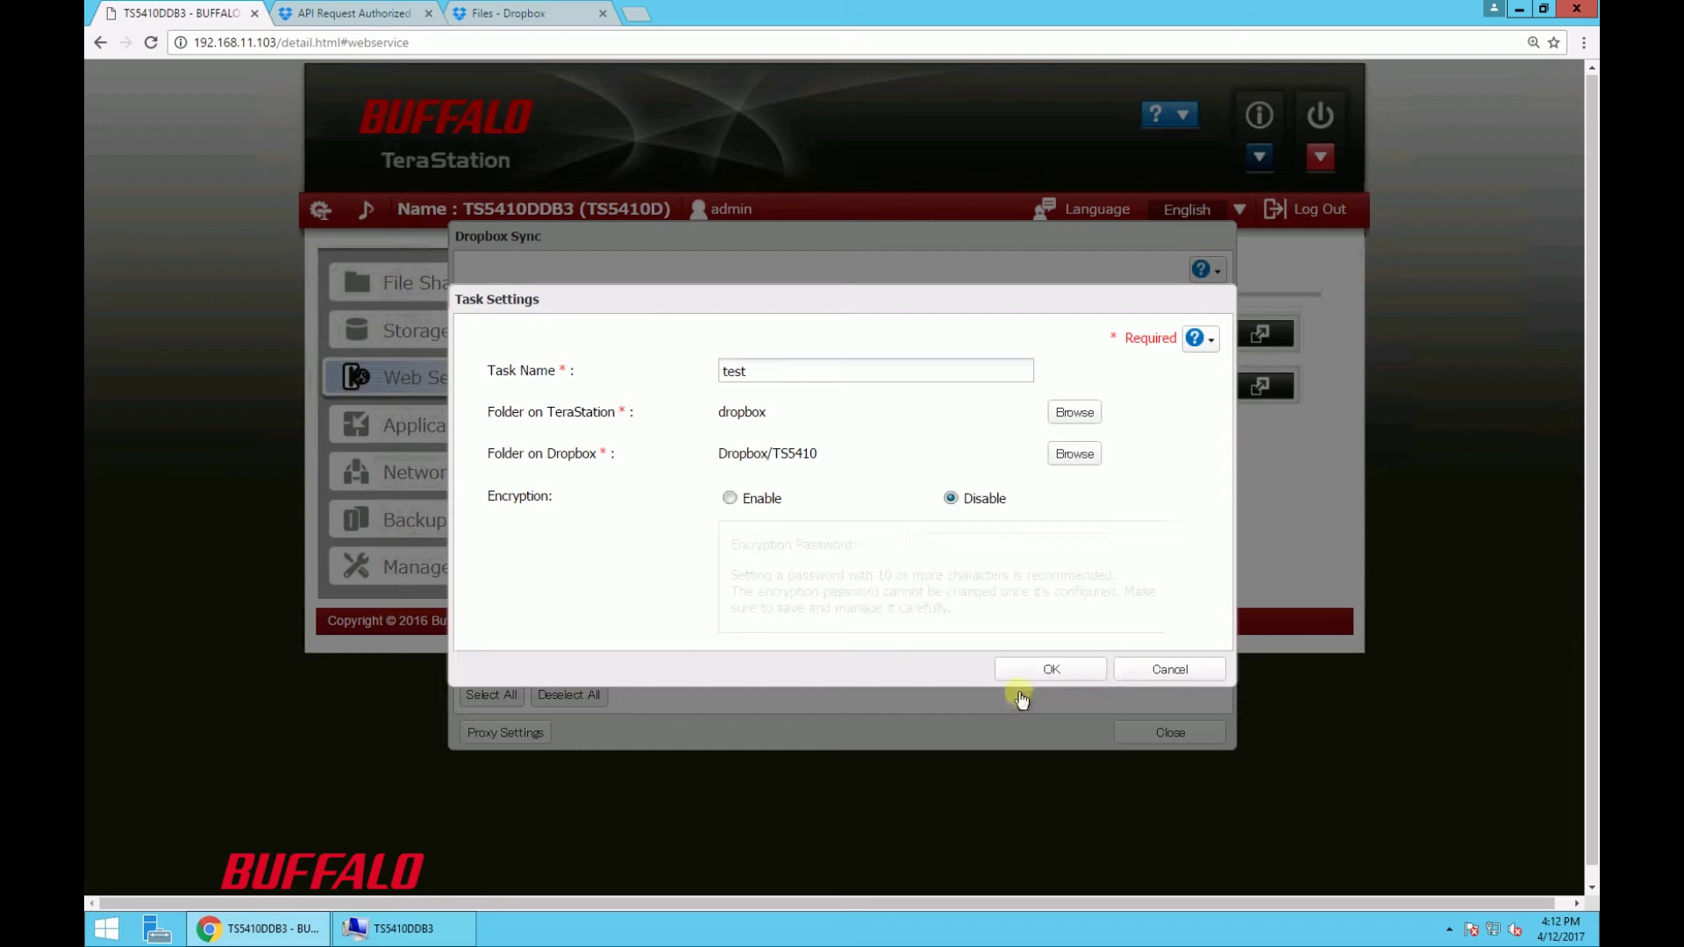
pyautogui.click(1020, 673)
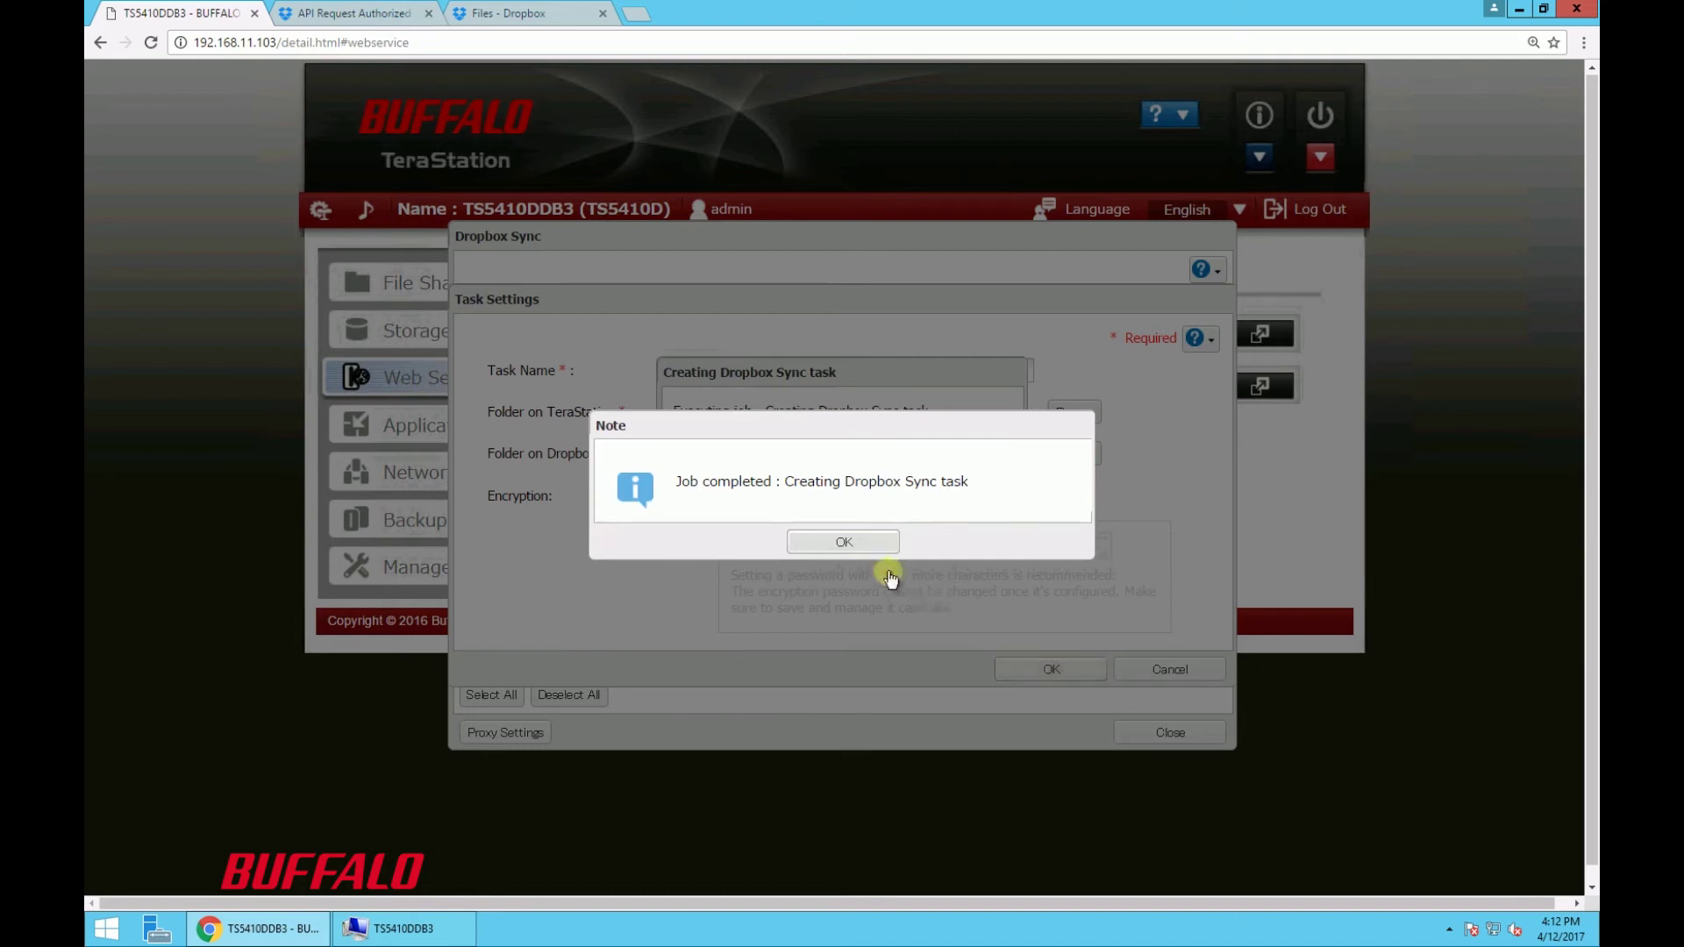
# Open the test task's Options to review its 5-minute bidirectional sync settings.
pyautogui.click(880, 543)
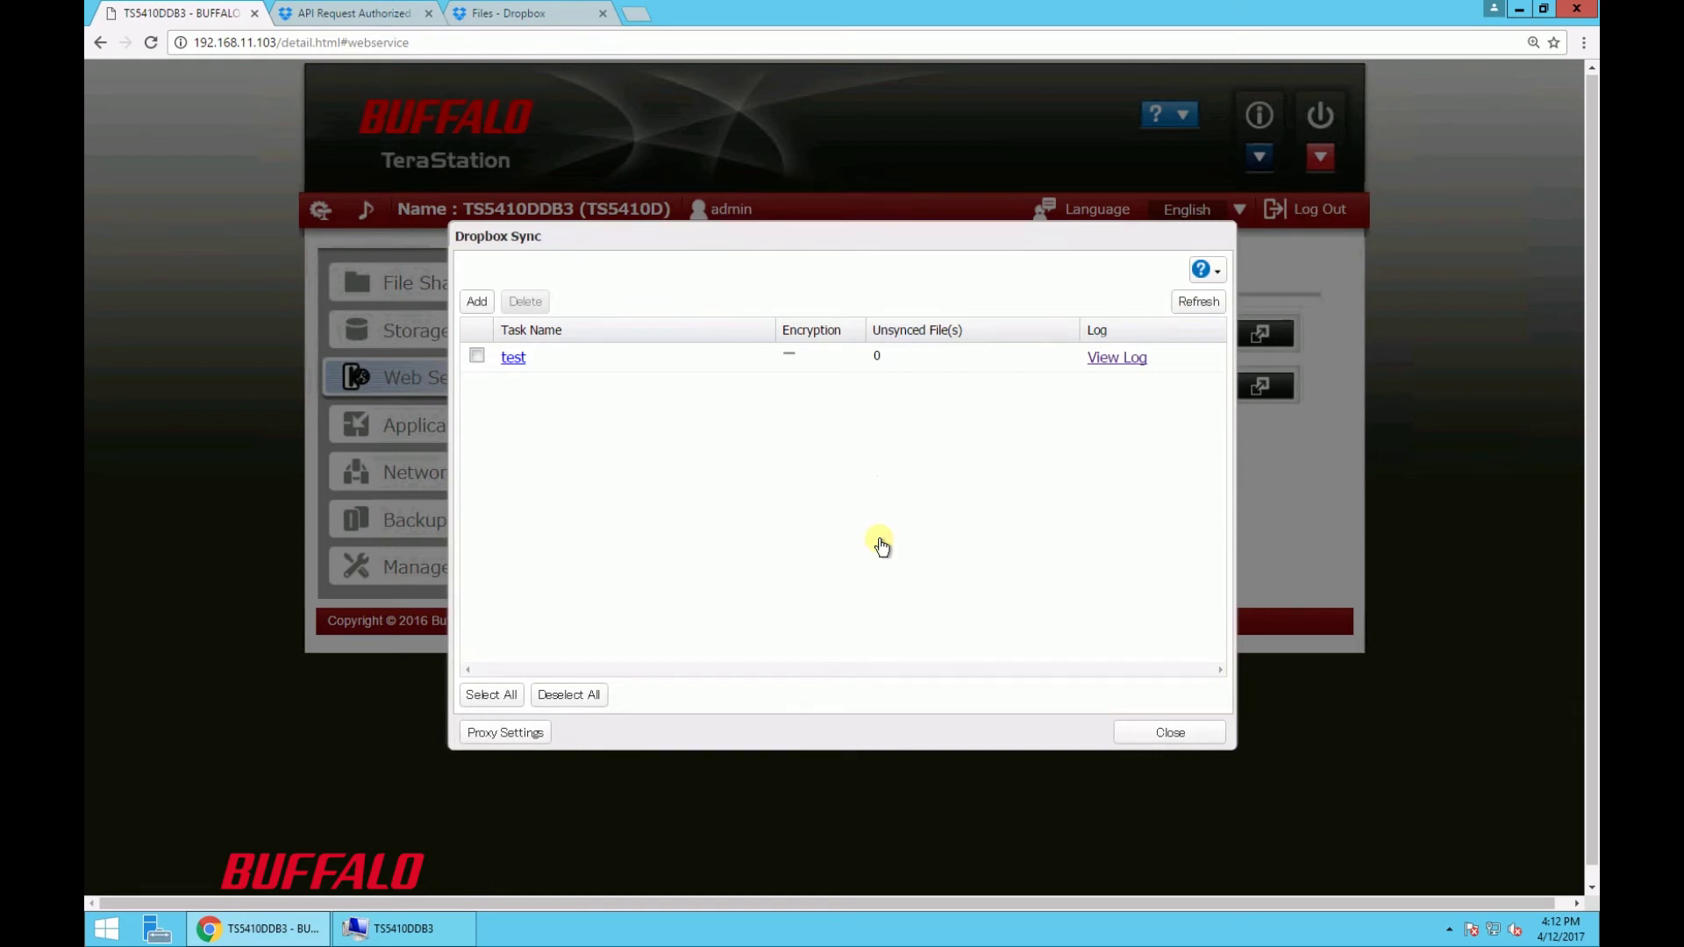
pyautogui.click(515, 366)
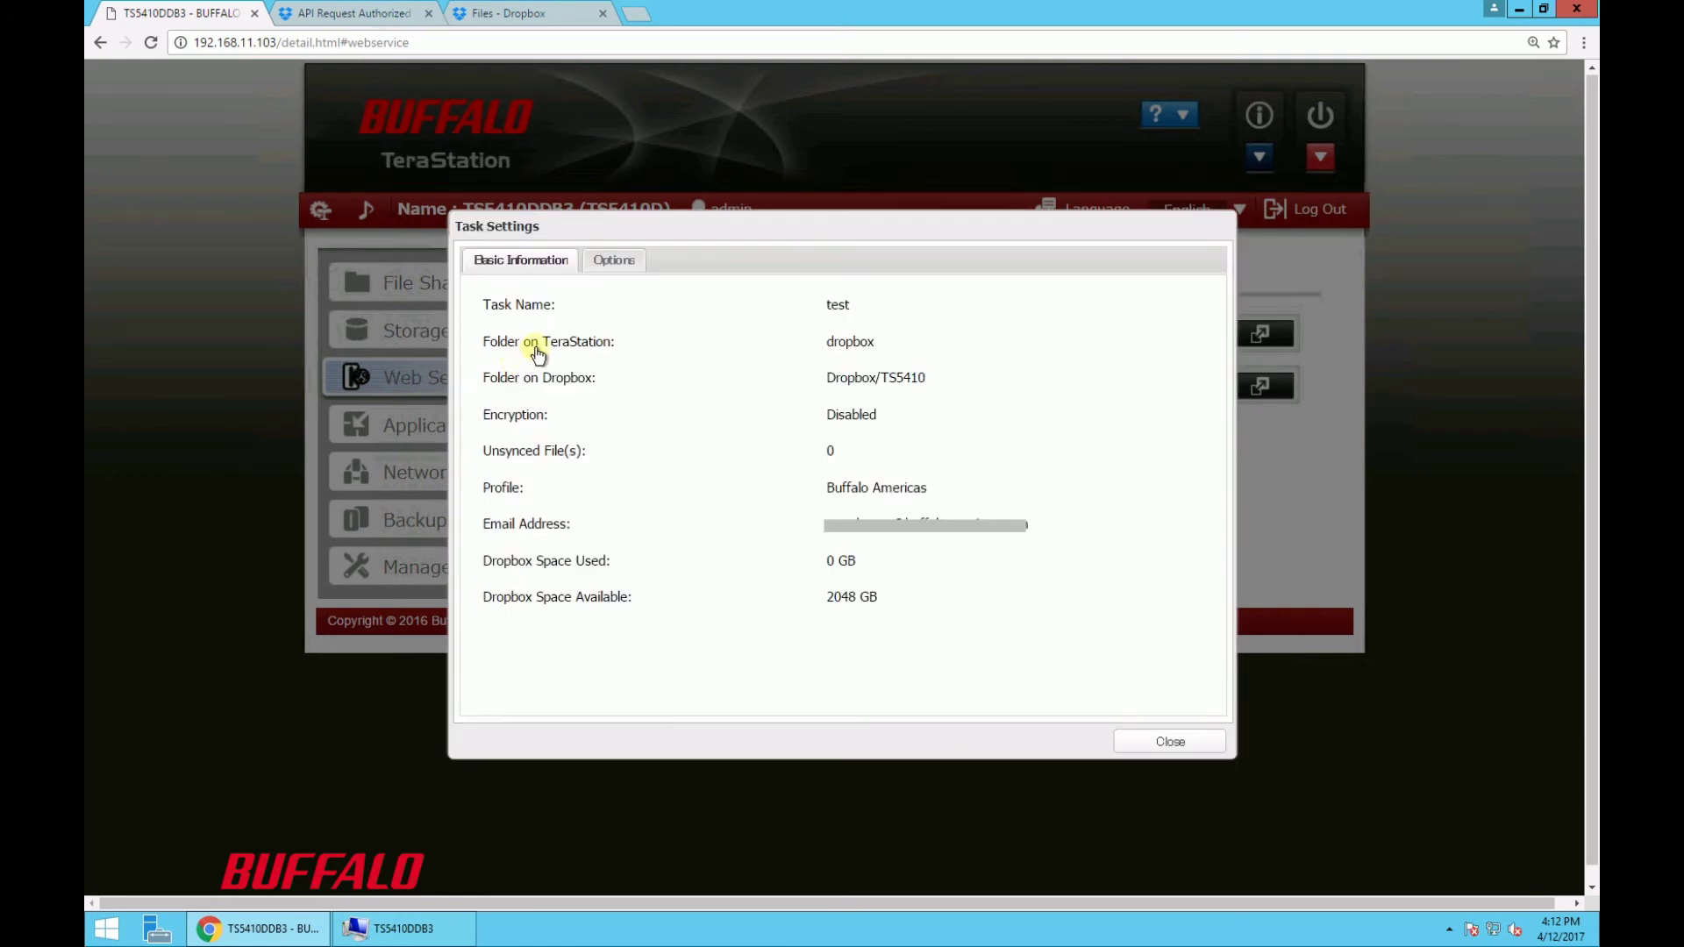
pyautogui.click(624, 264)
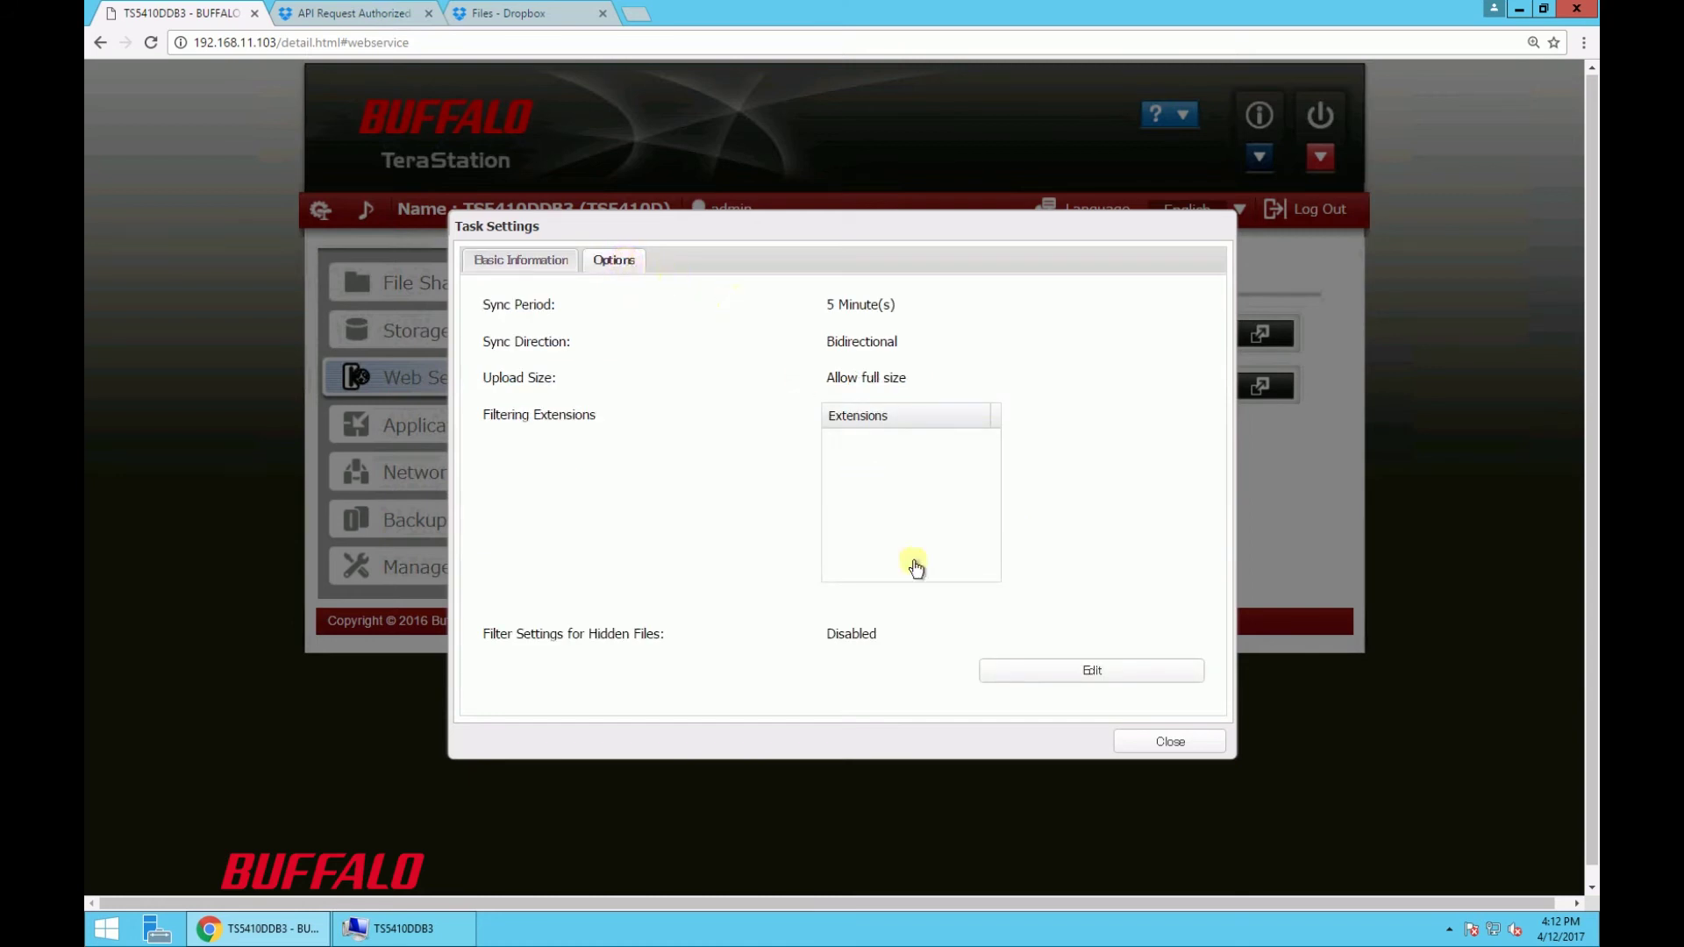
# Change the test task to a 1-minute sync period with Upload only direction and save.
pyautogui.click(1047, 672)
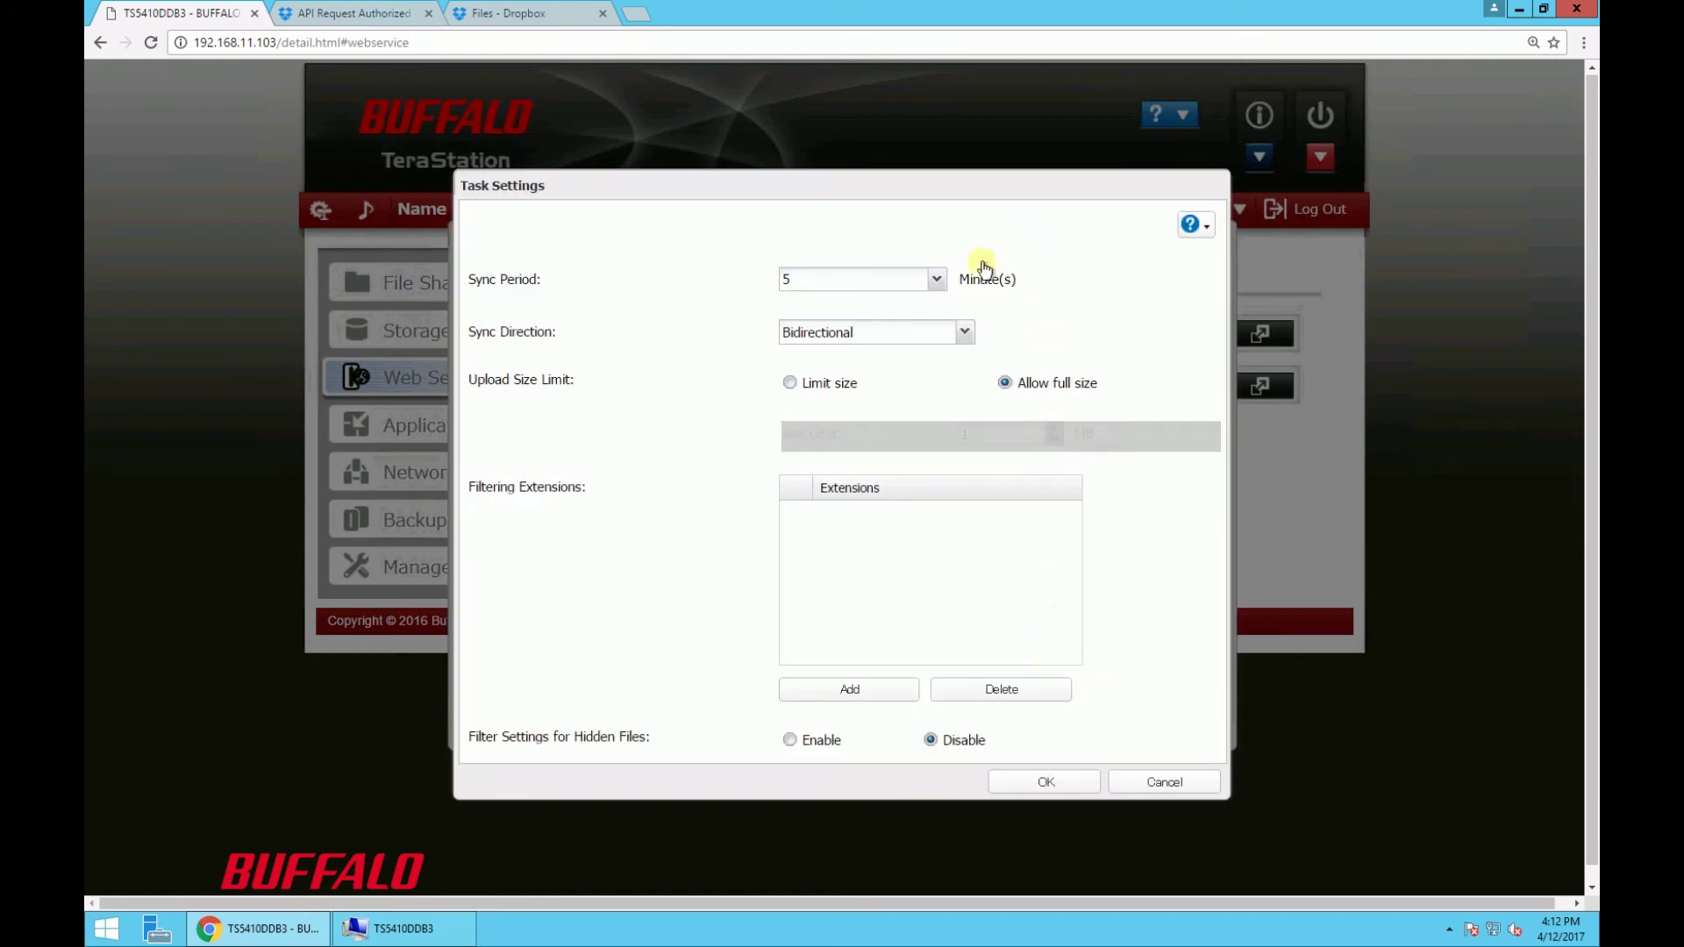
pyautogui.click(941, 285)
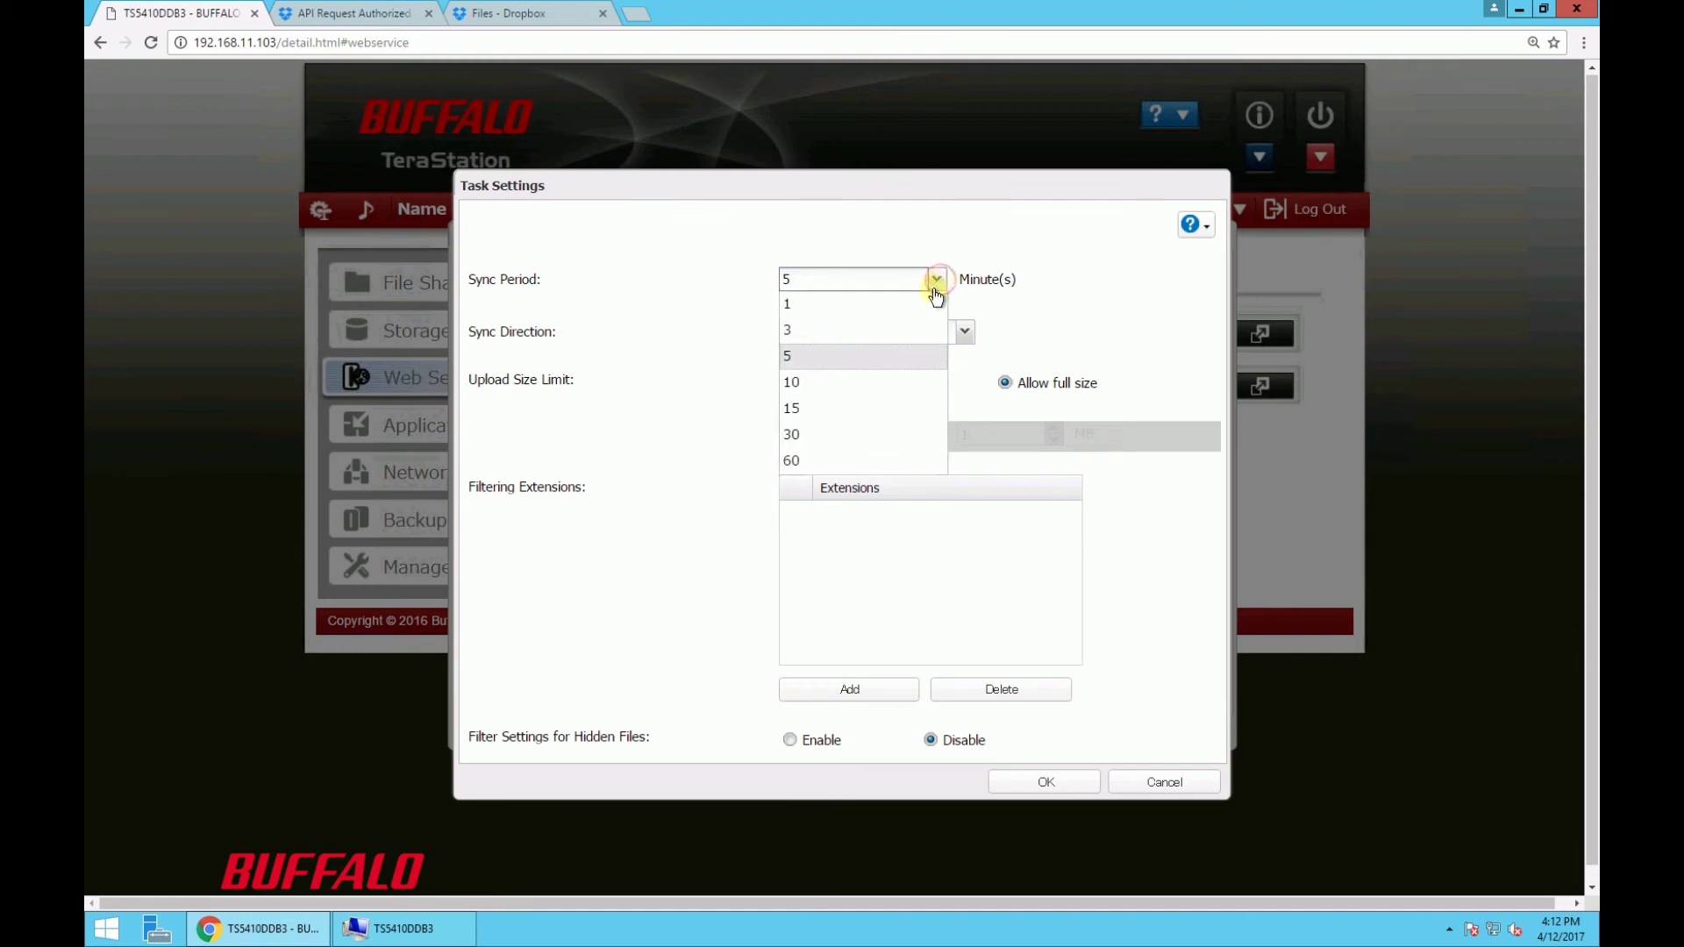
pyautogui.click(925, 304)
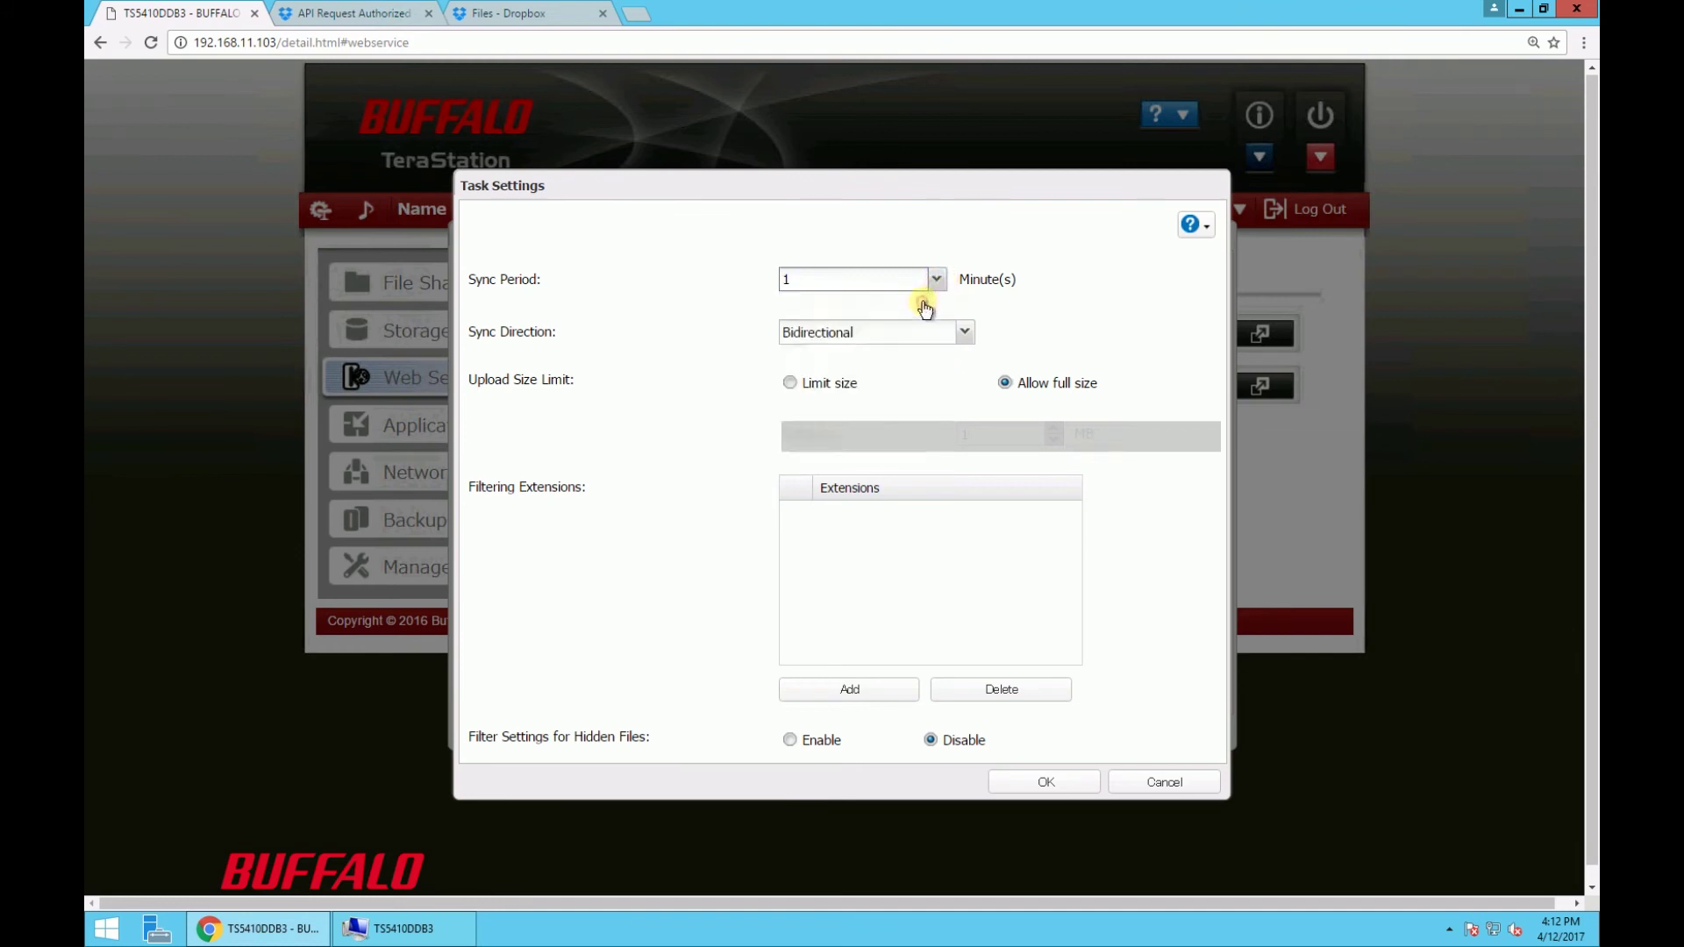
pyautogui.click(966, 335)
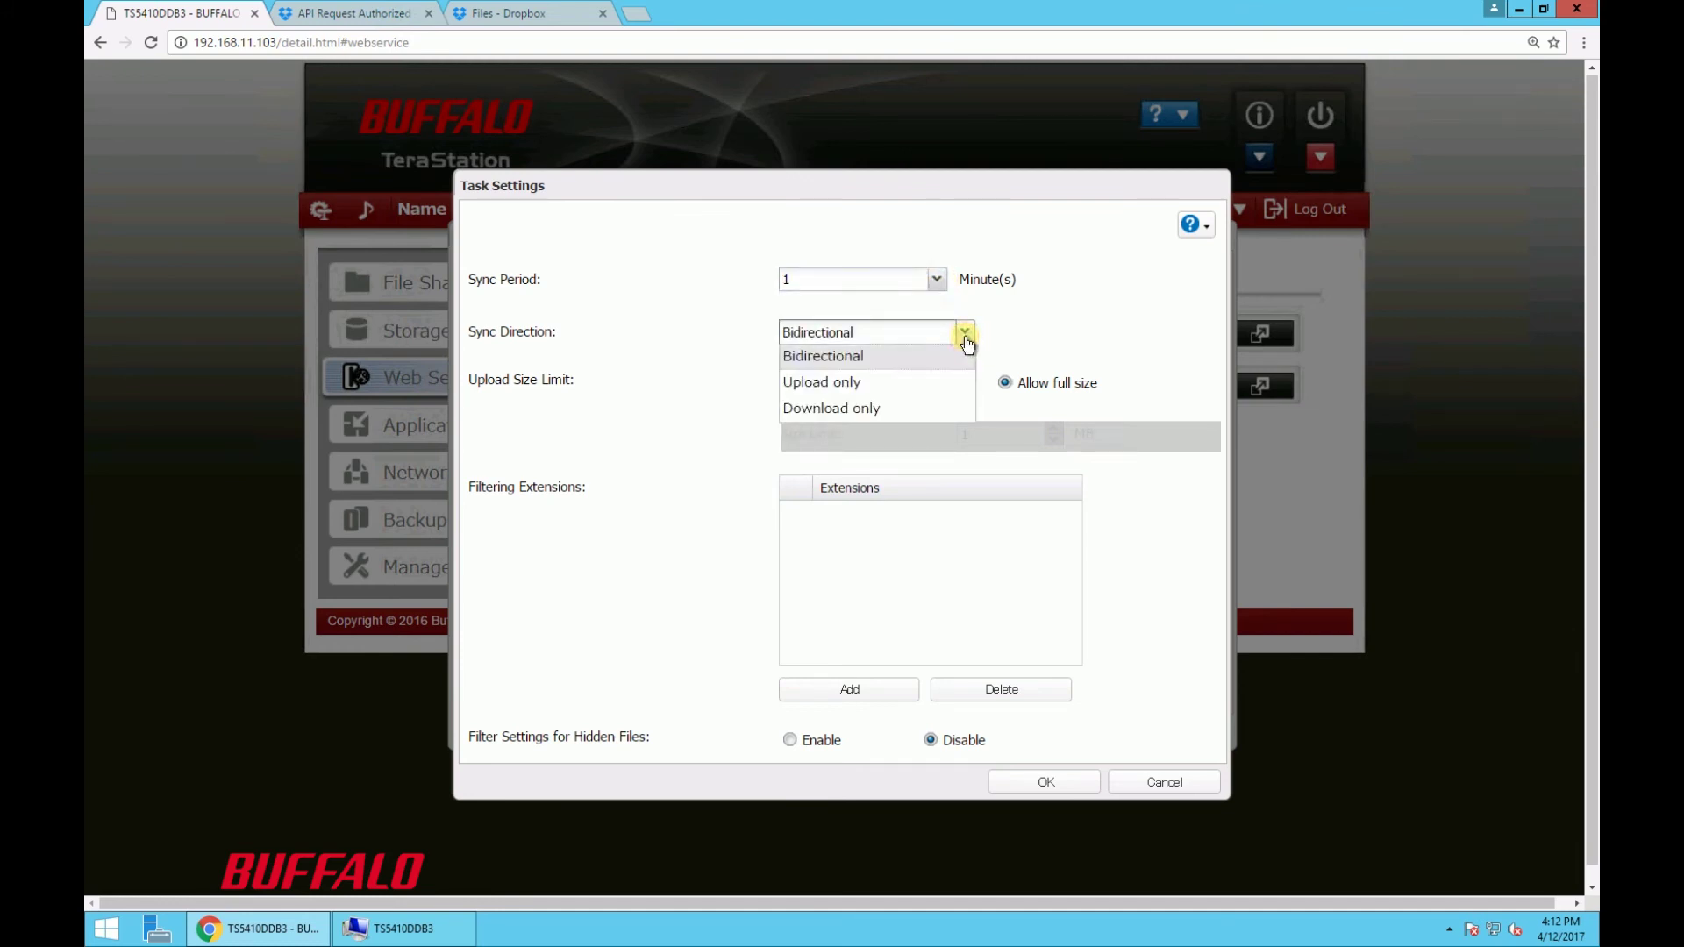
pyautogui.click(946, 383)
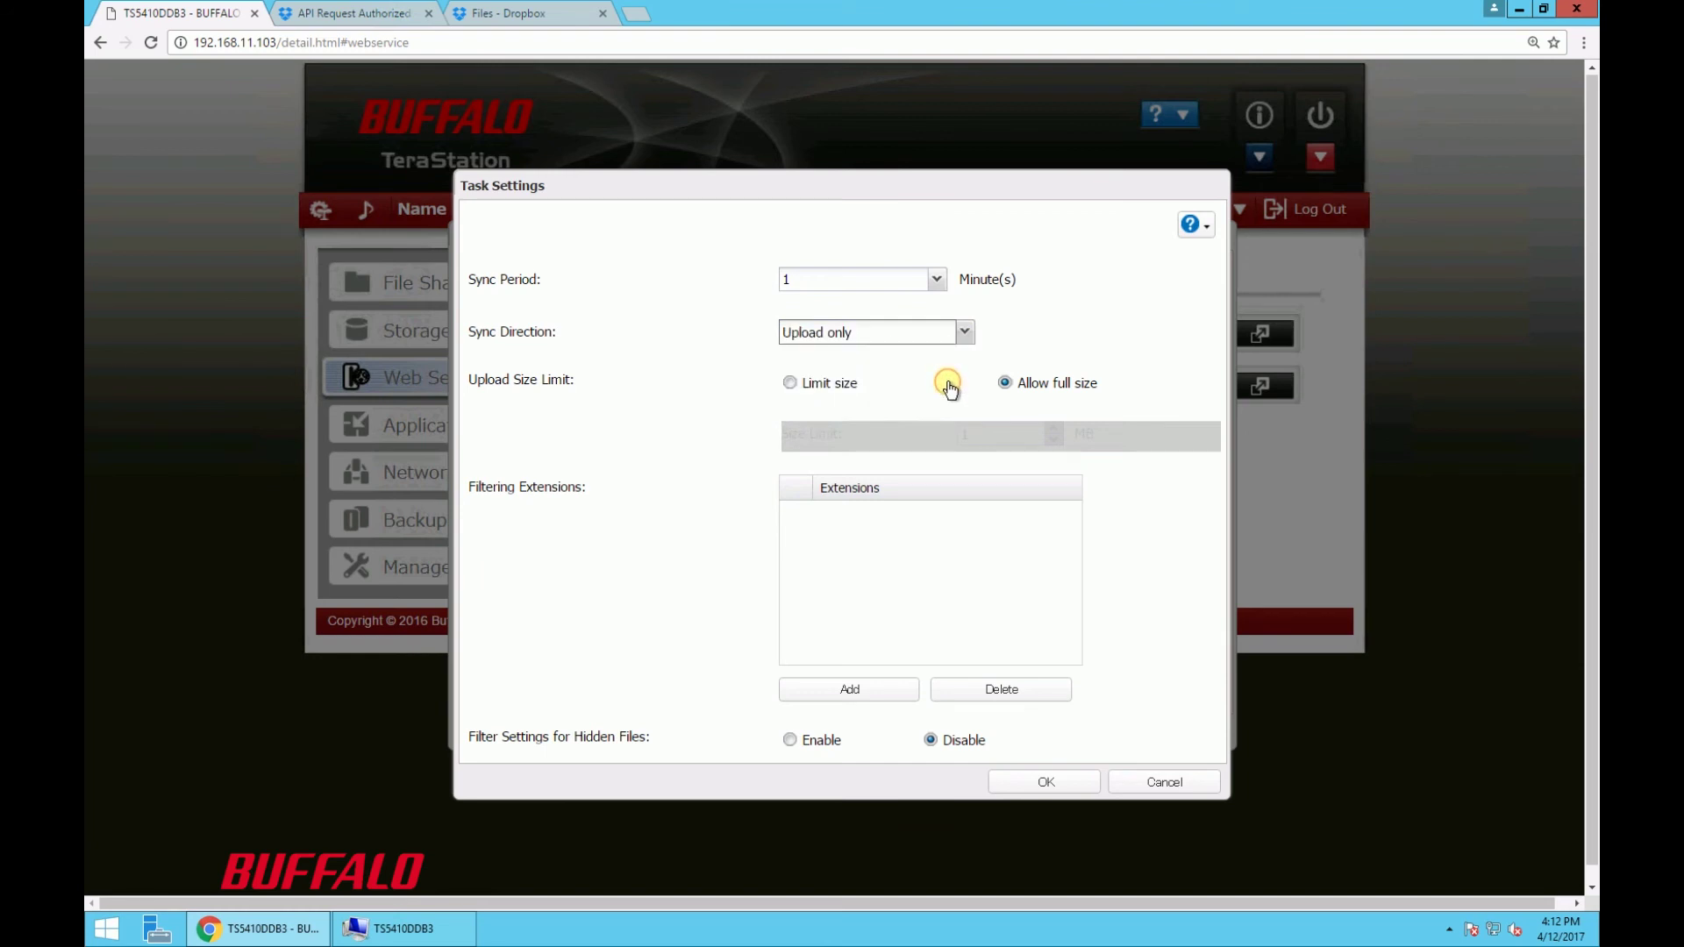
pyautogui.click(1013, 781)
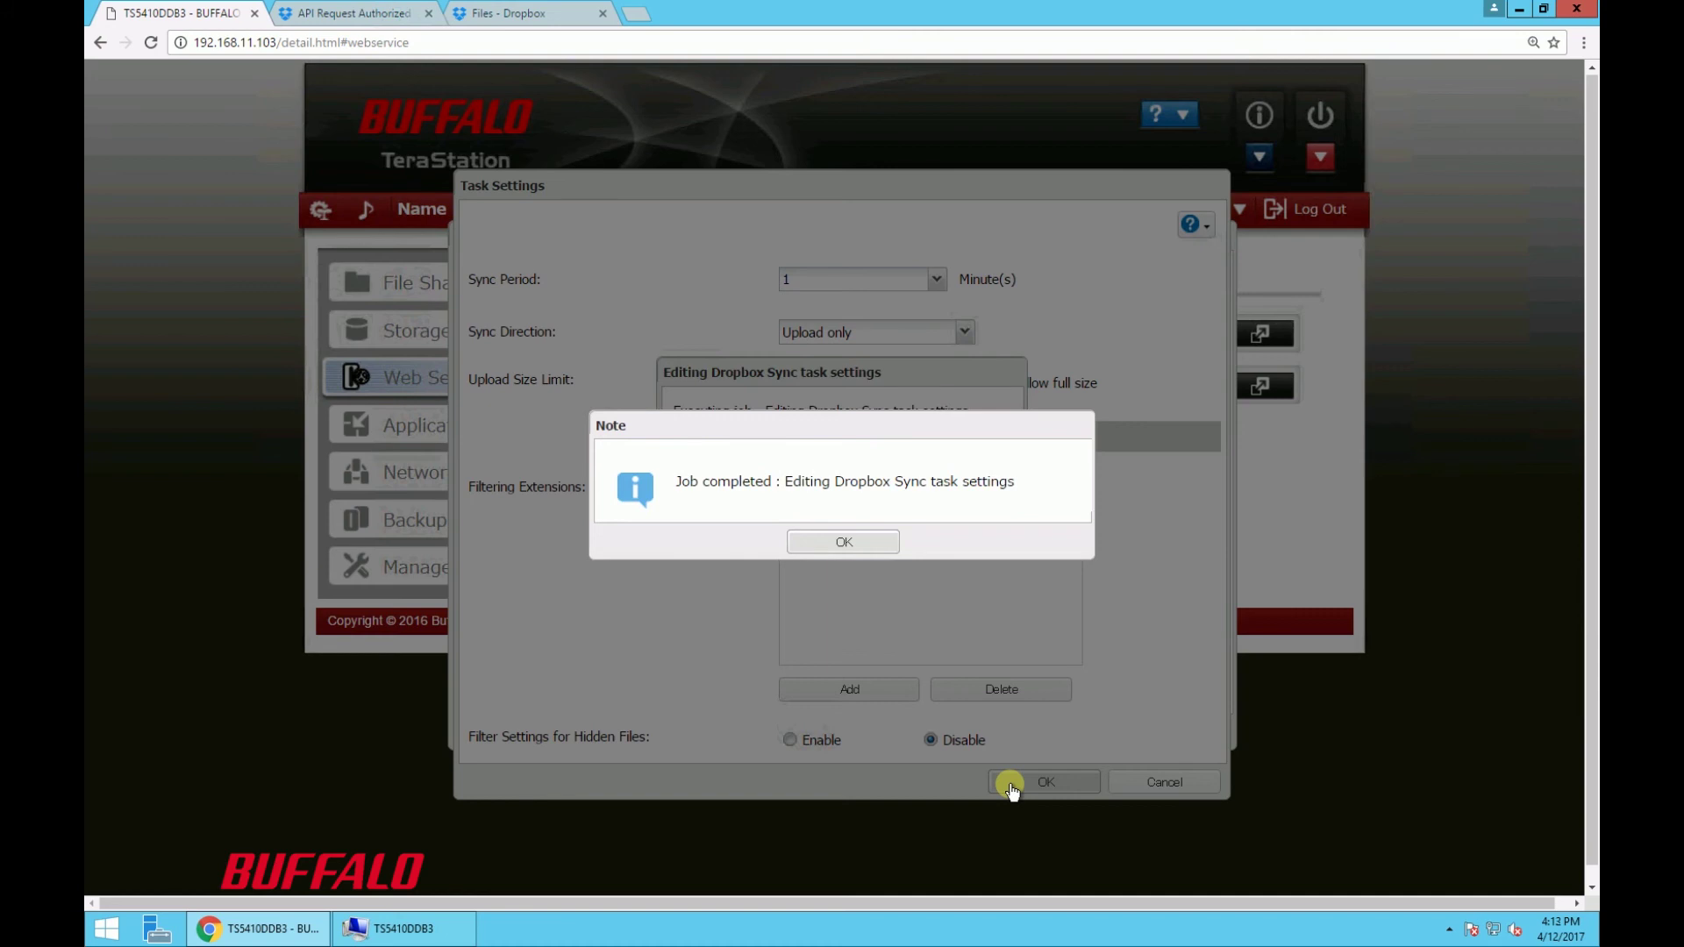
pyautogui.click(877, 543)
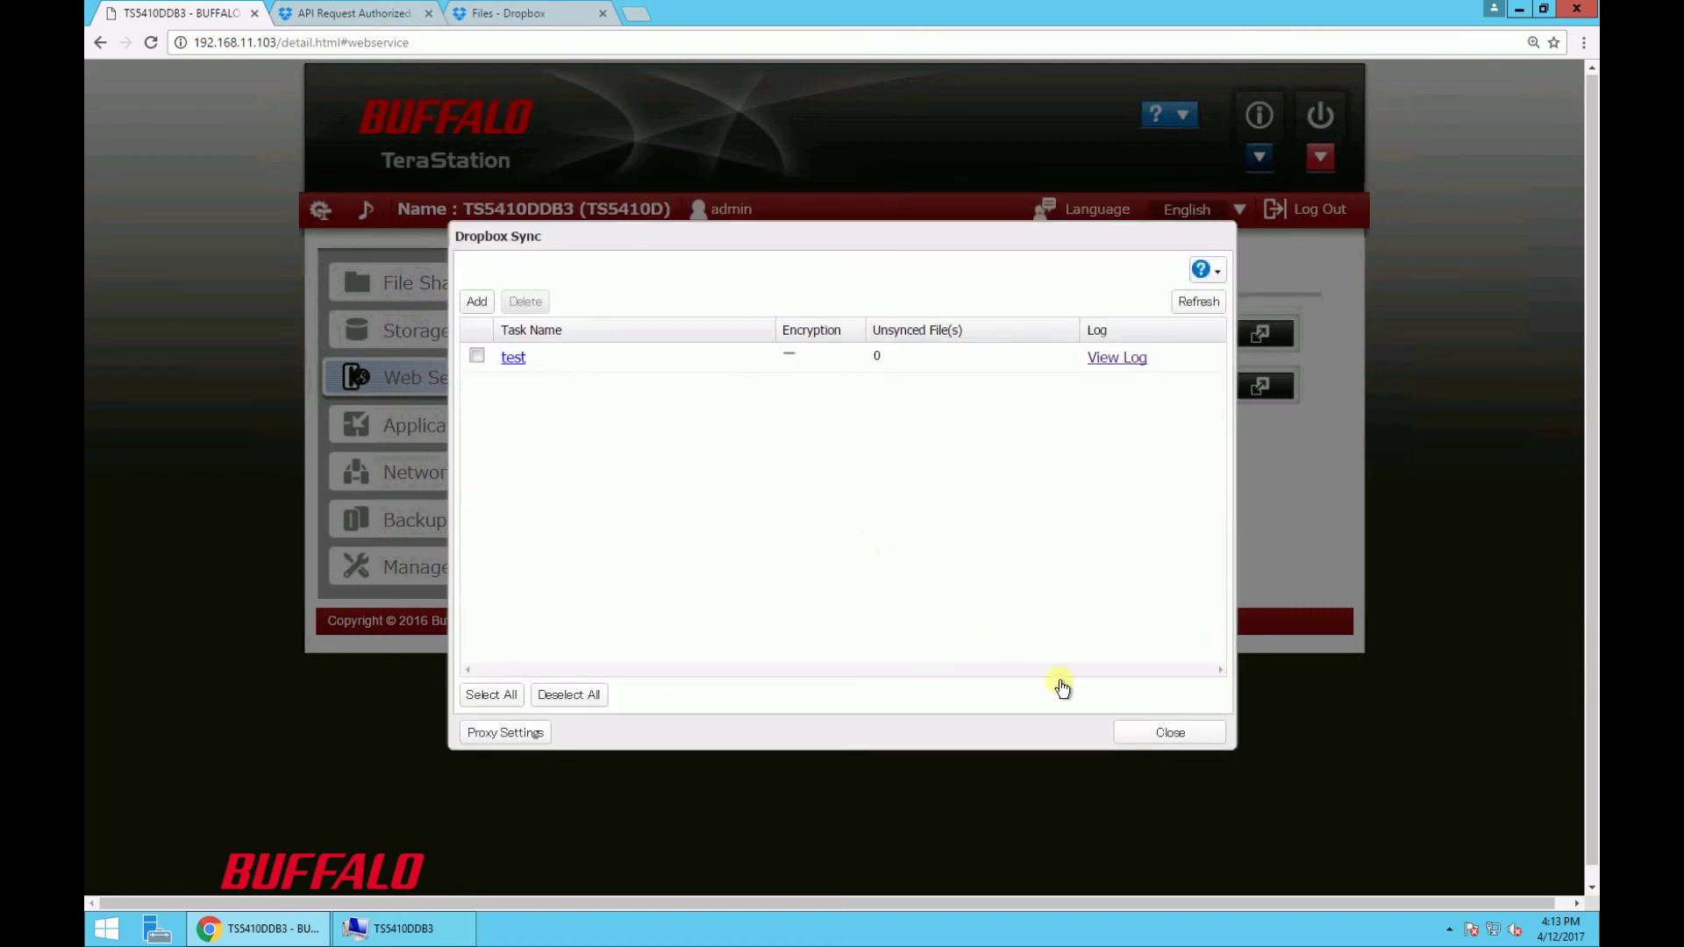
pyautogui.click(1127, 735)
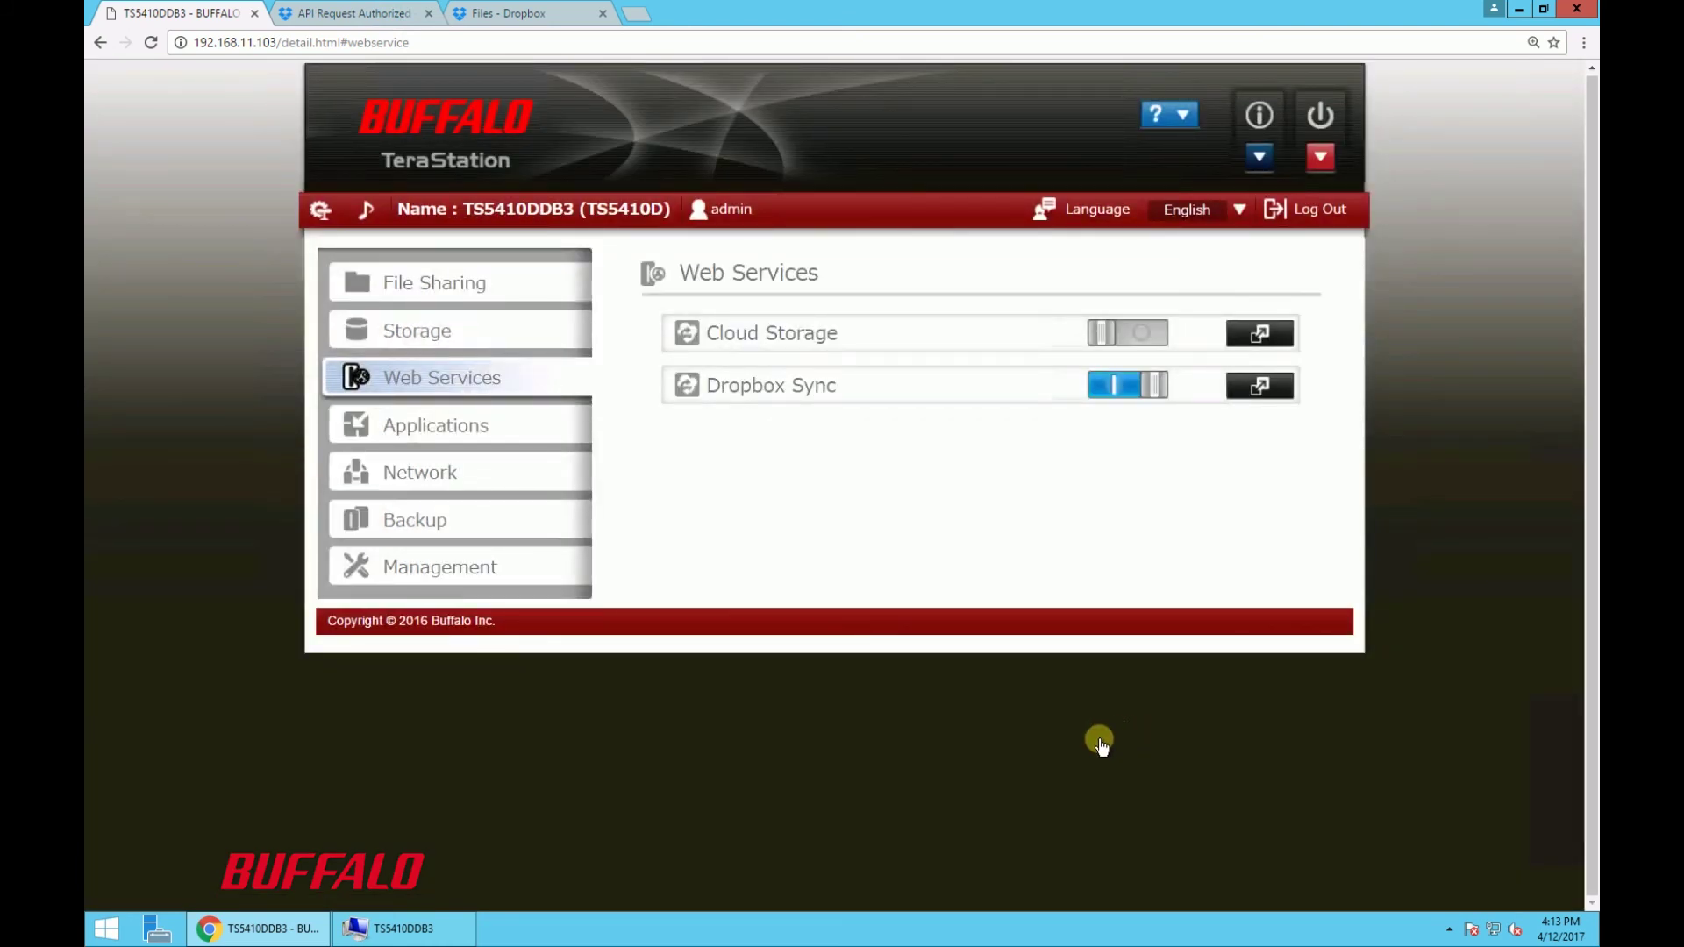
pyautogui.click(448, 932)
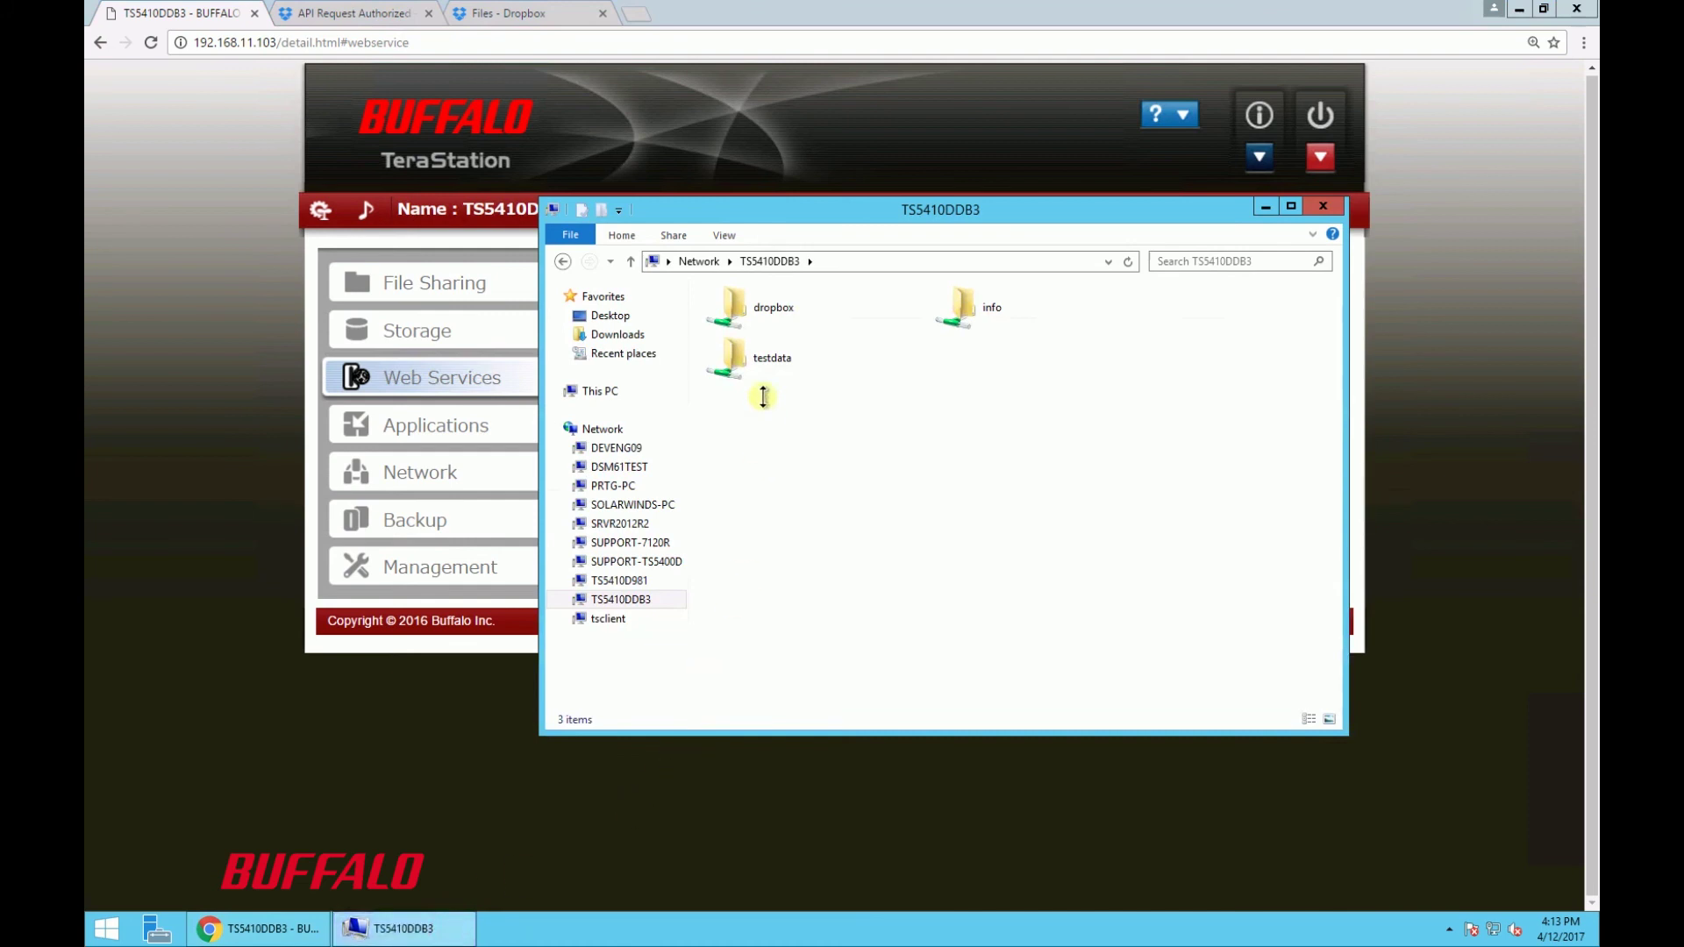
pyautogui.click(763, 366)
pyautogui.doubleClick(763, 366)
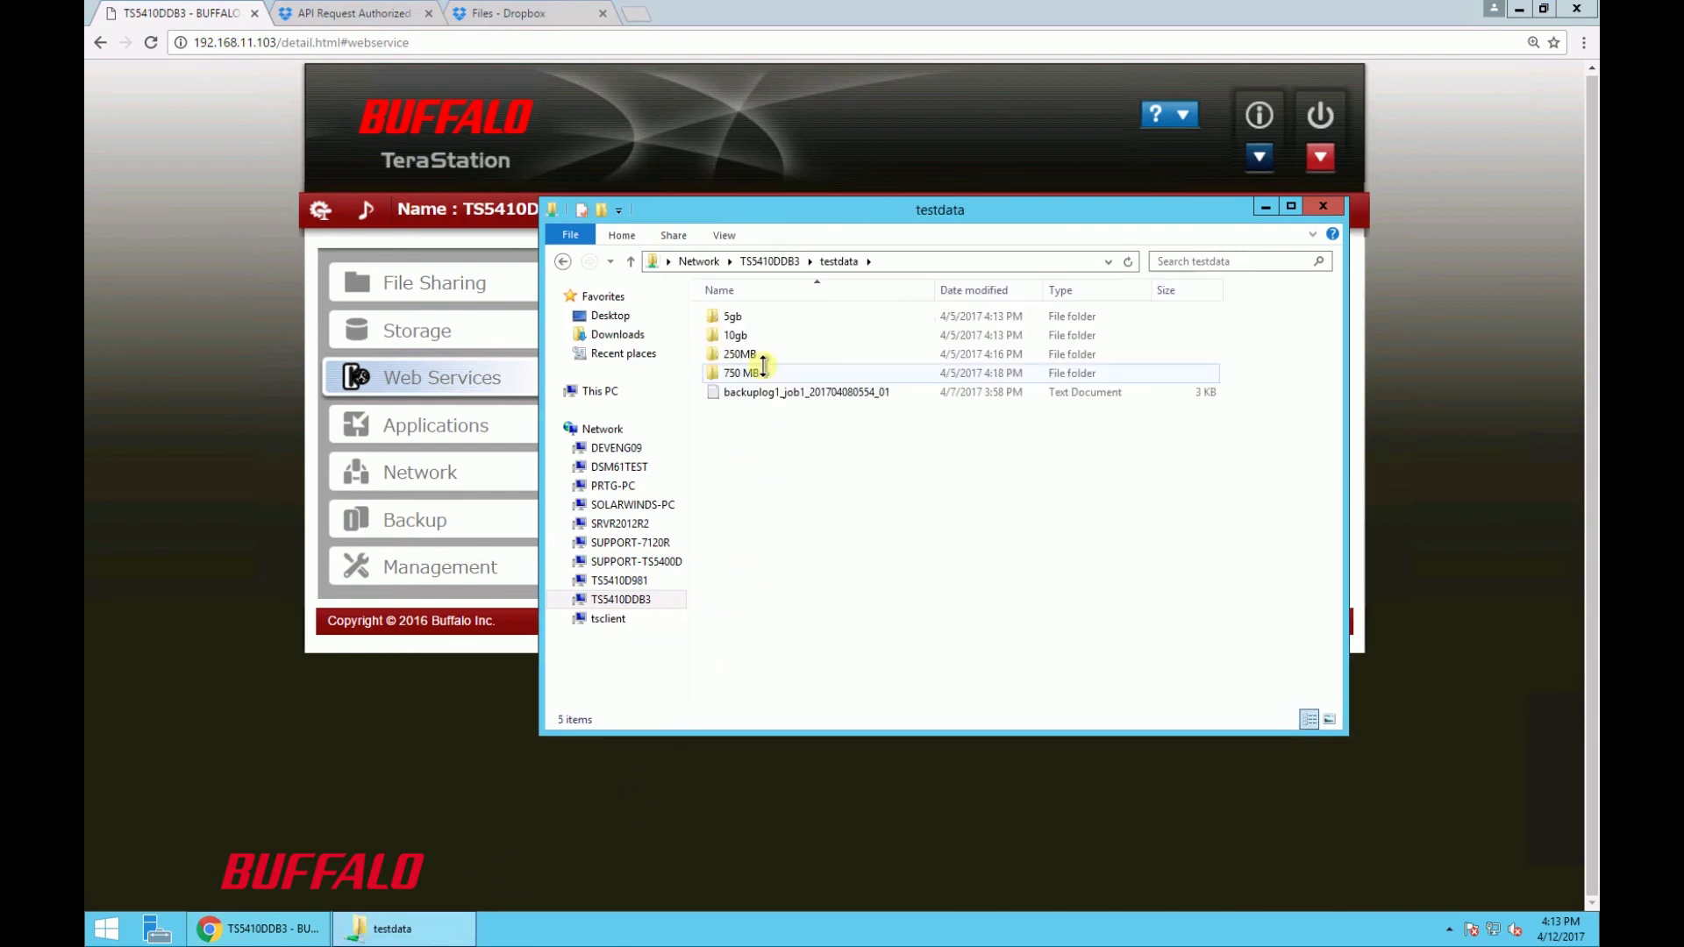
pyautogui.click(766, 394)
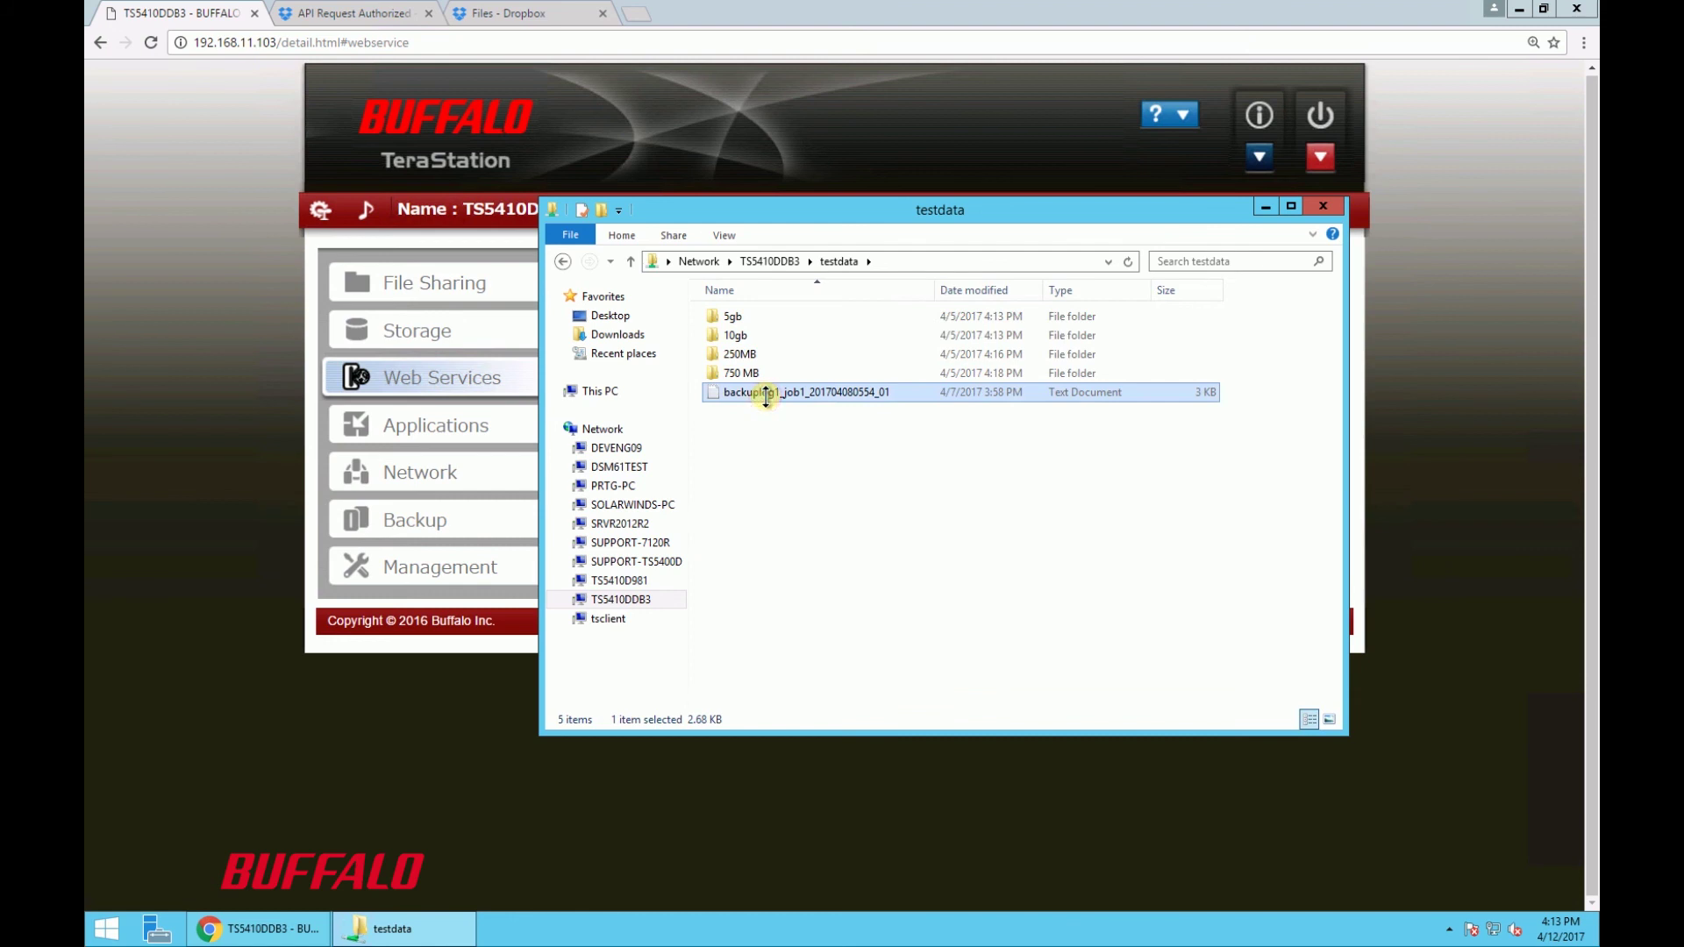
pyautogui.click(769, 260)
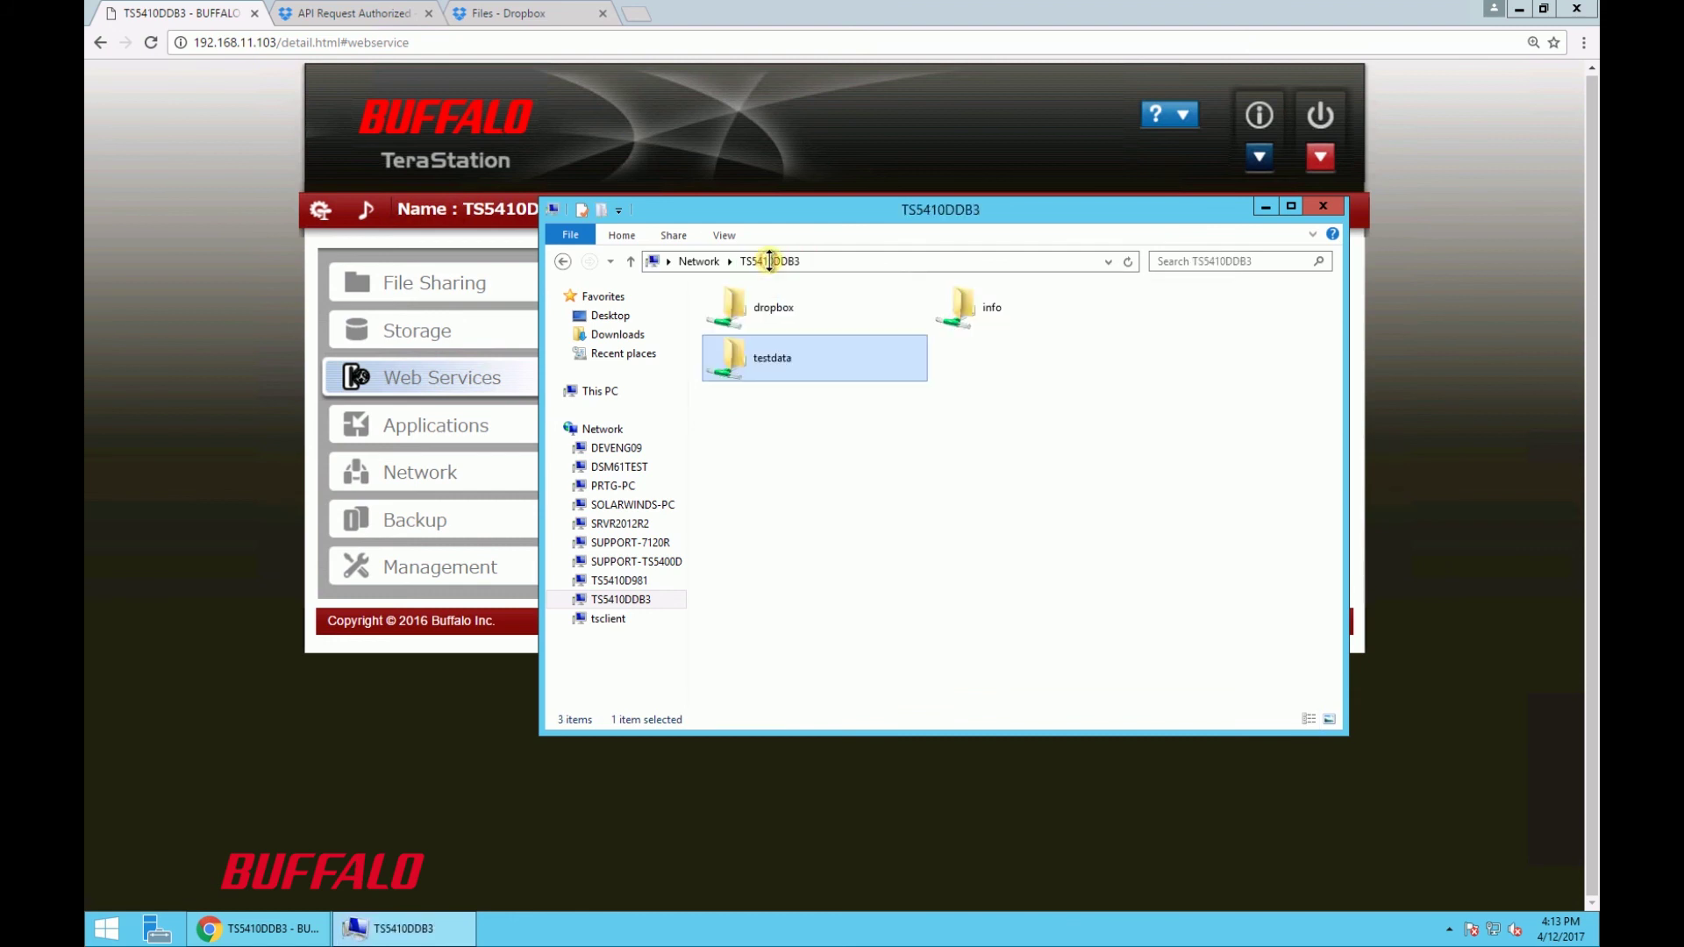
pyautogui.doubleClick(765, 307)
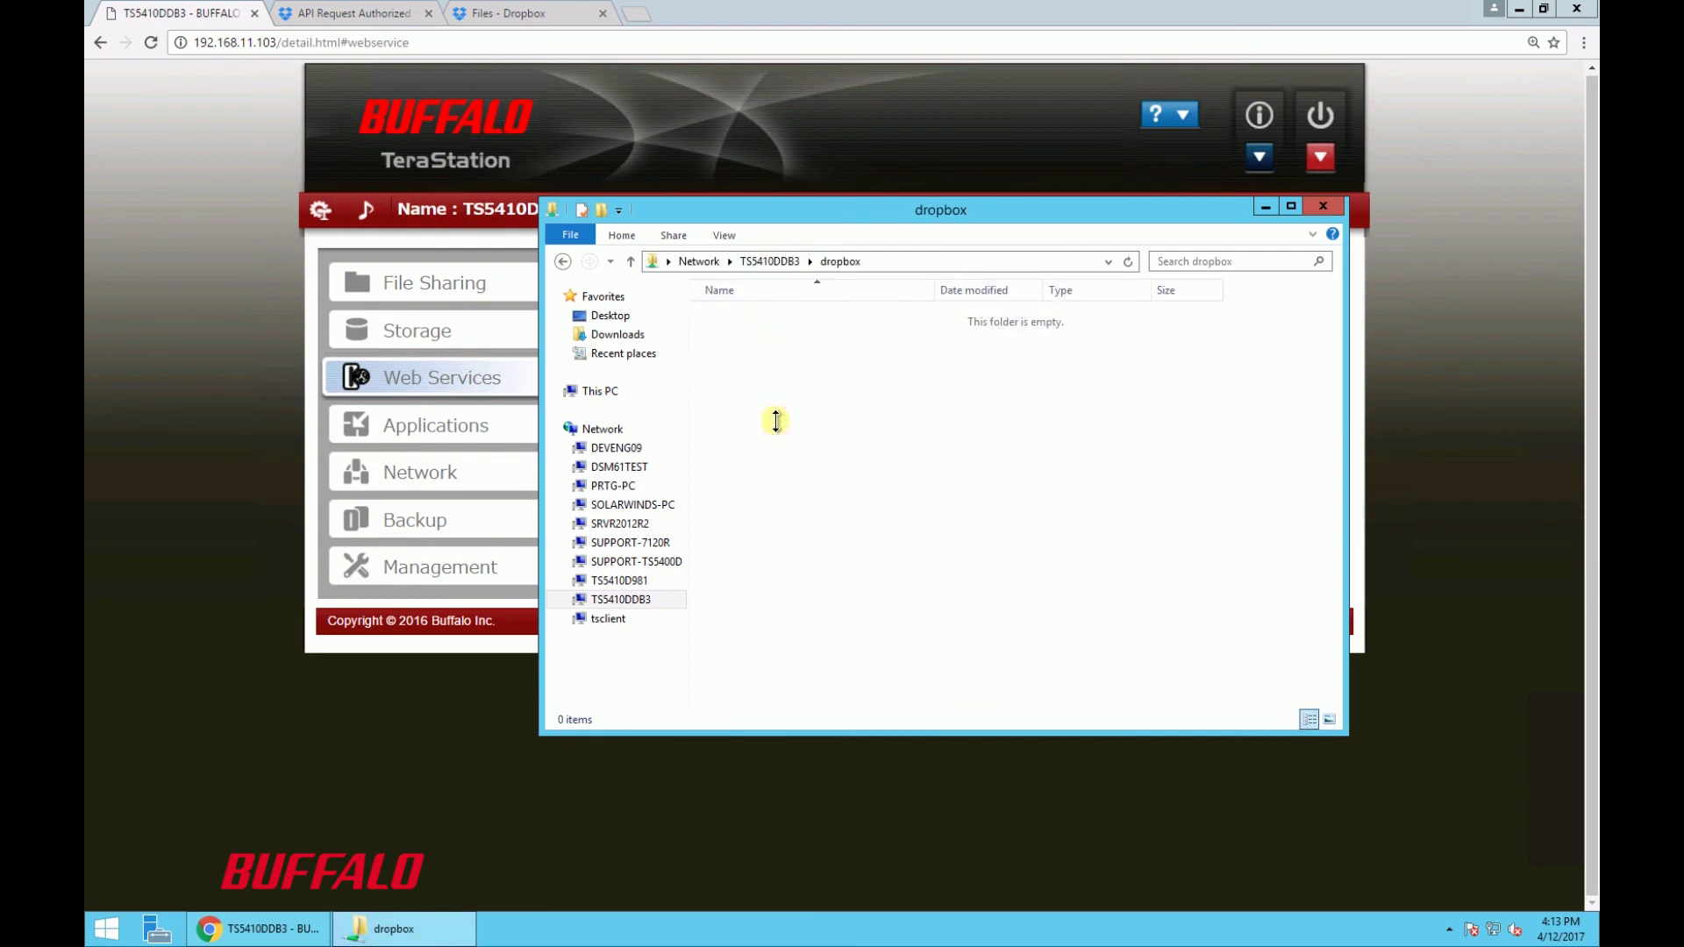
pyautogui.hotkey('ctrl', 'v')
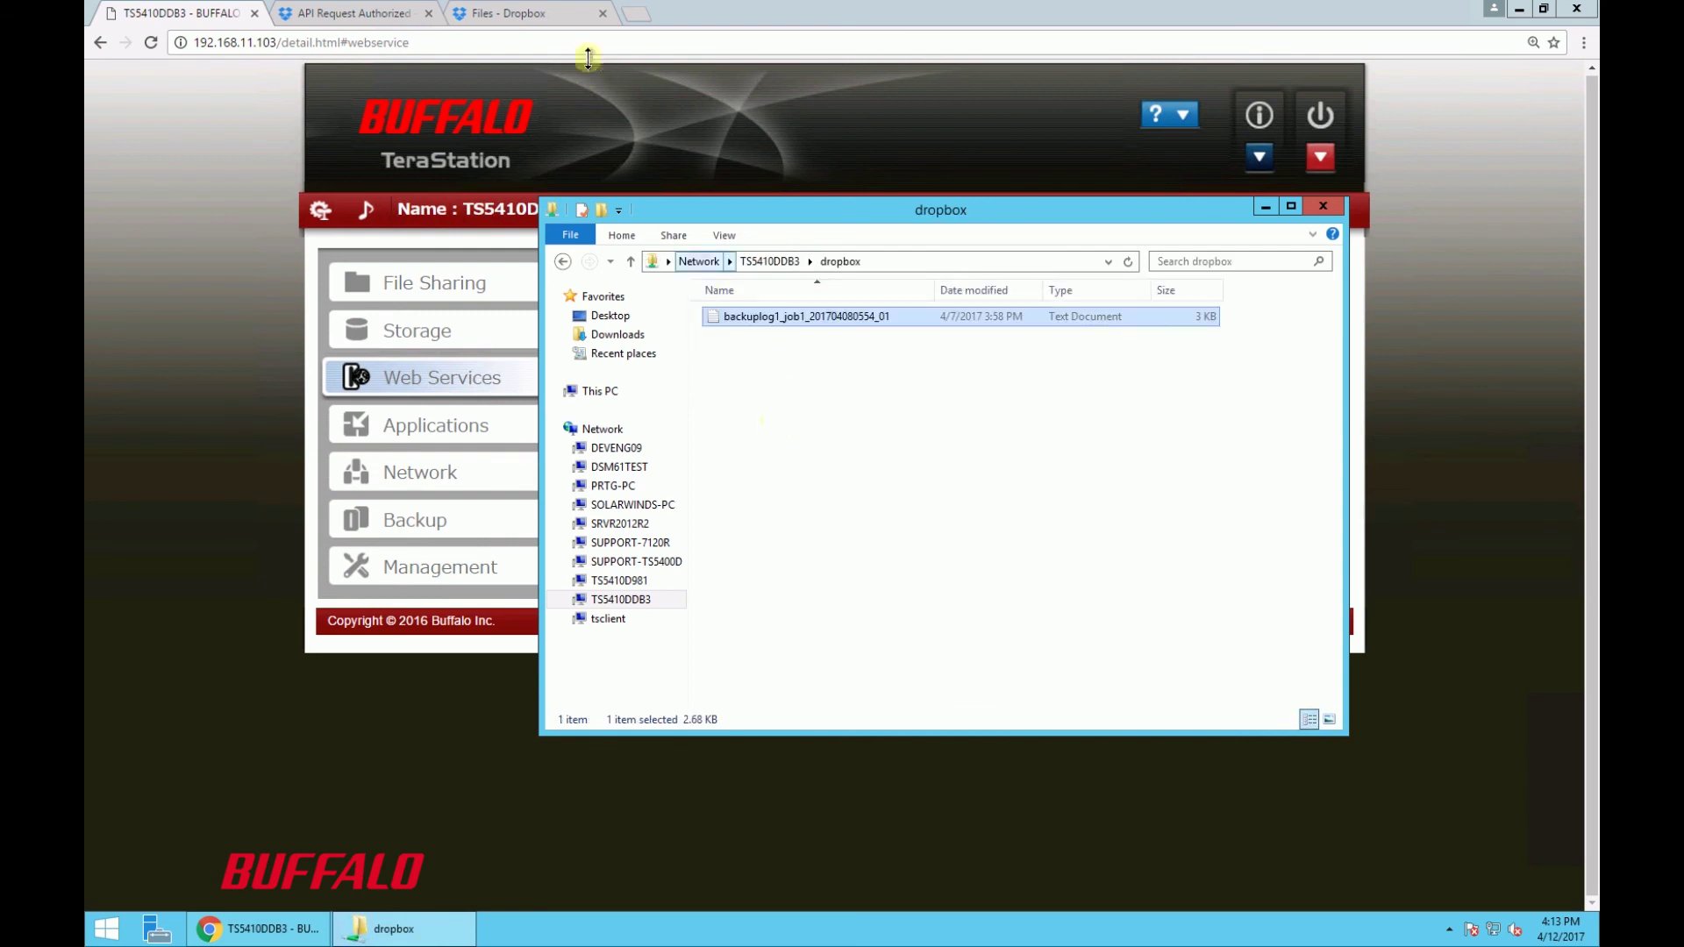
# Open the TS5410 folder on the Dropbox website to check for the synced backup log.
pyautogui.click(551, 13)
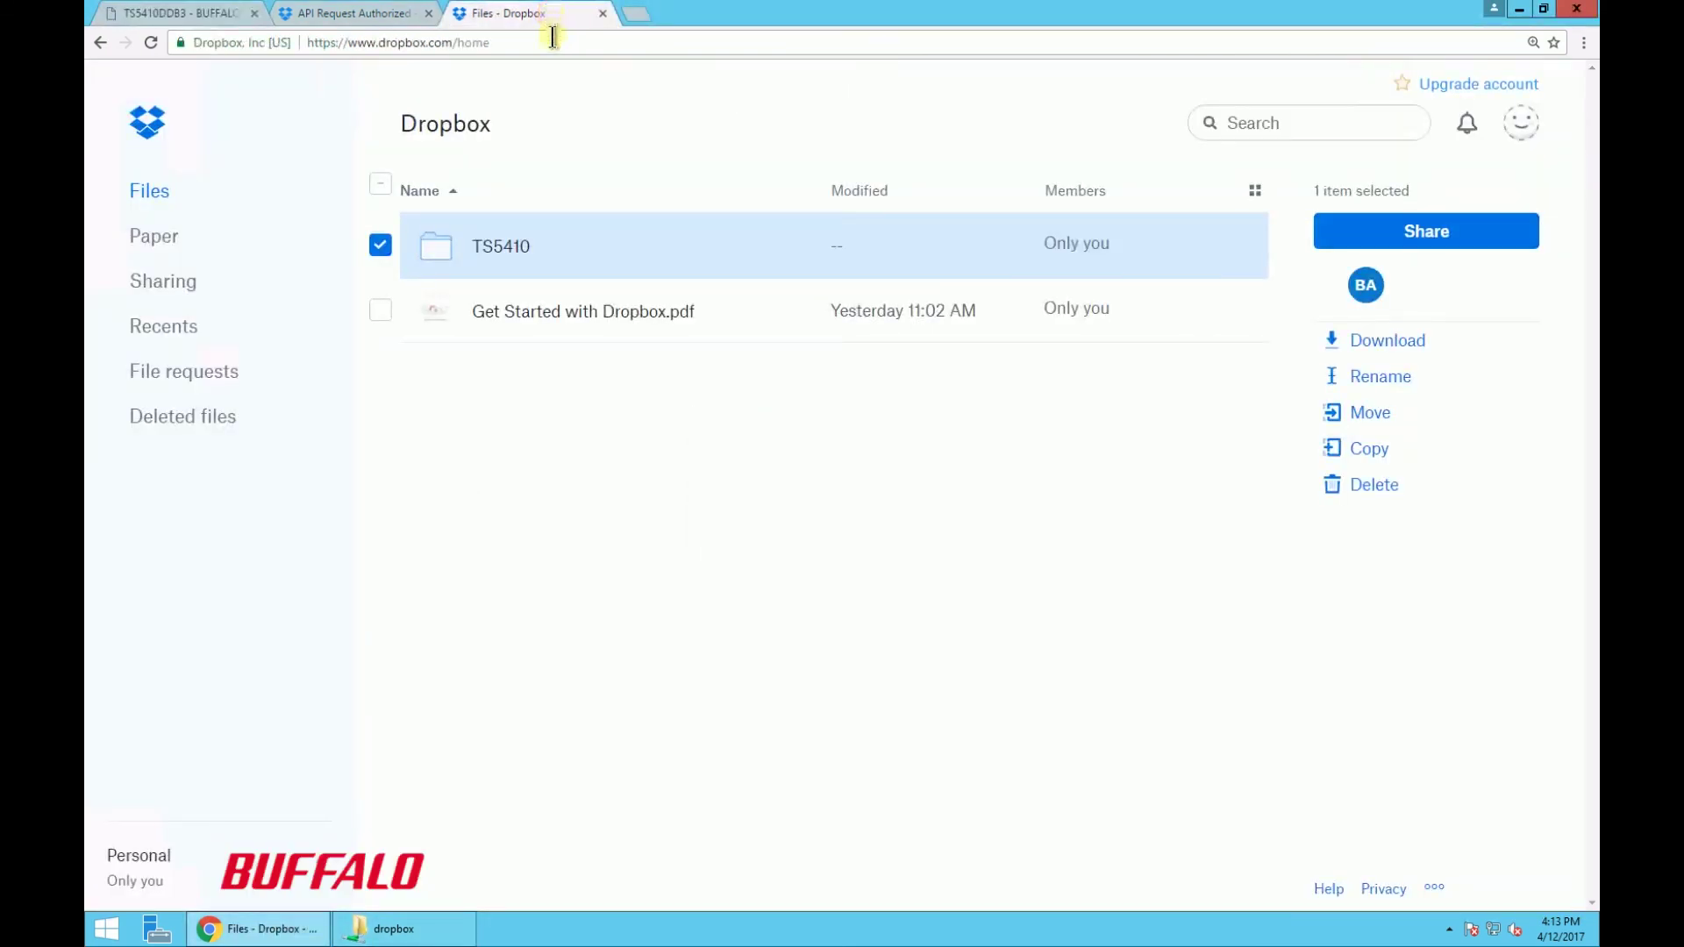
pyautogui.click(504, 248)
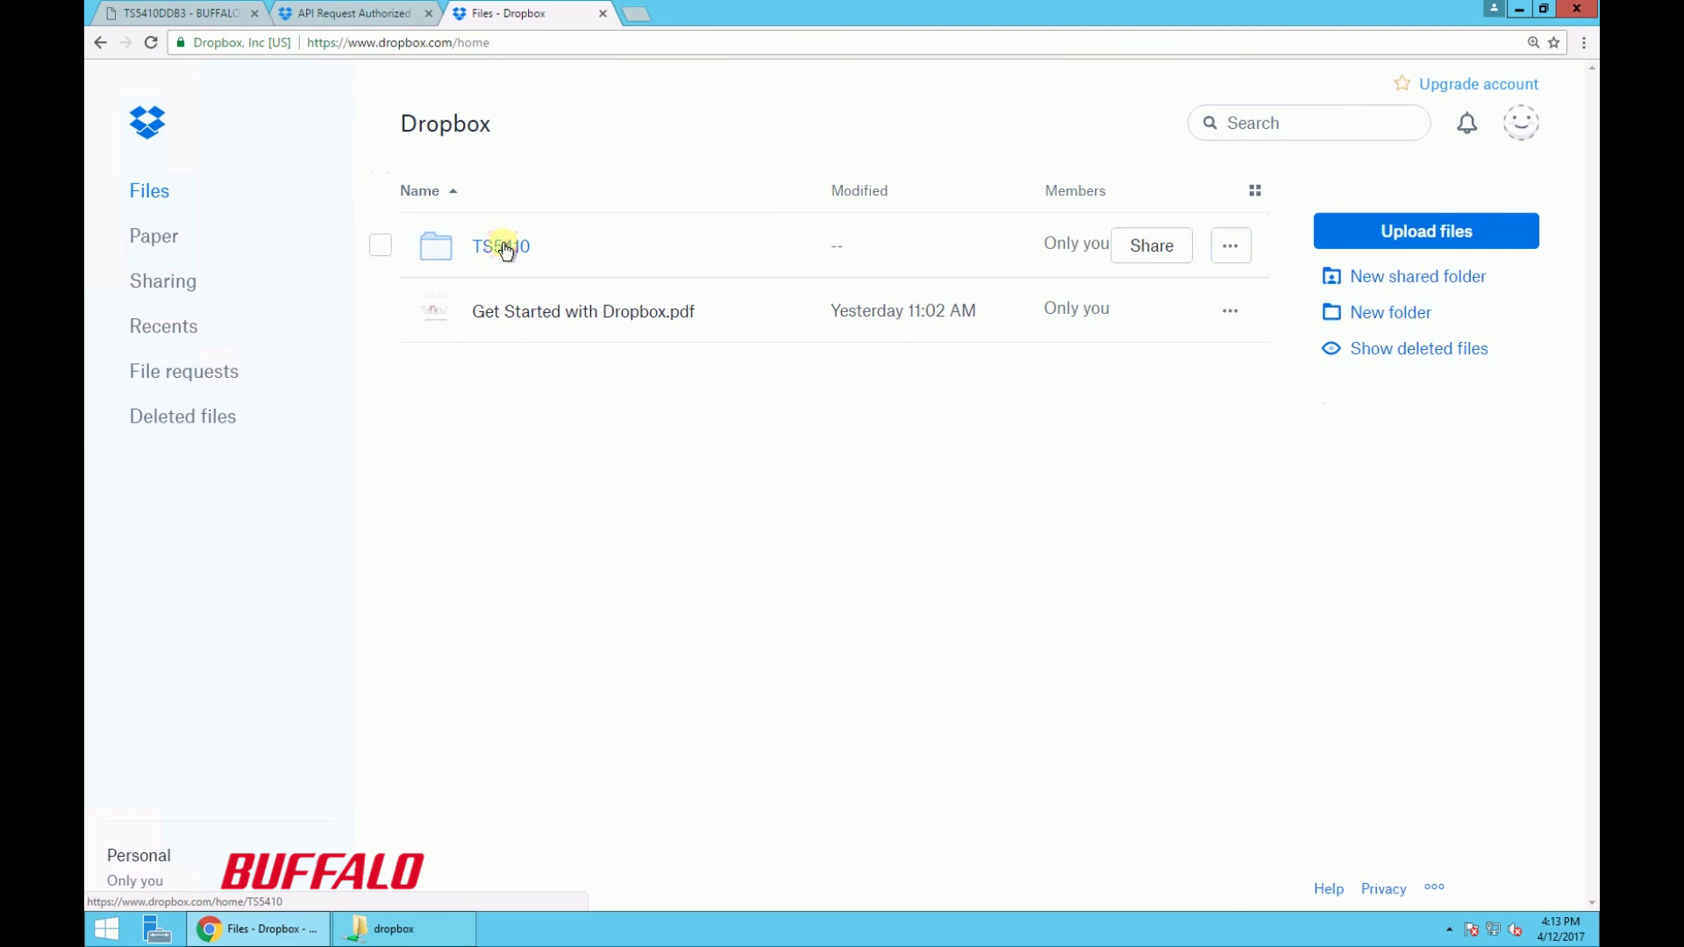
pyautogui.click(506, 250)
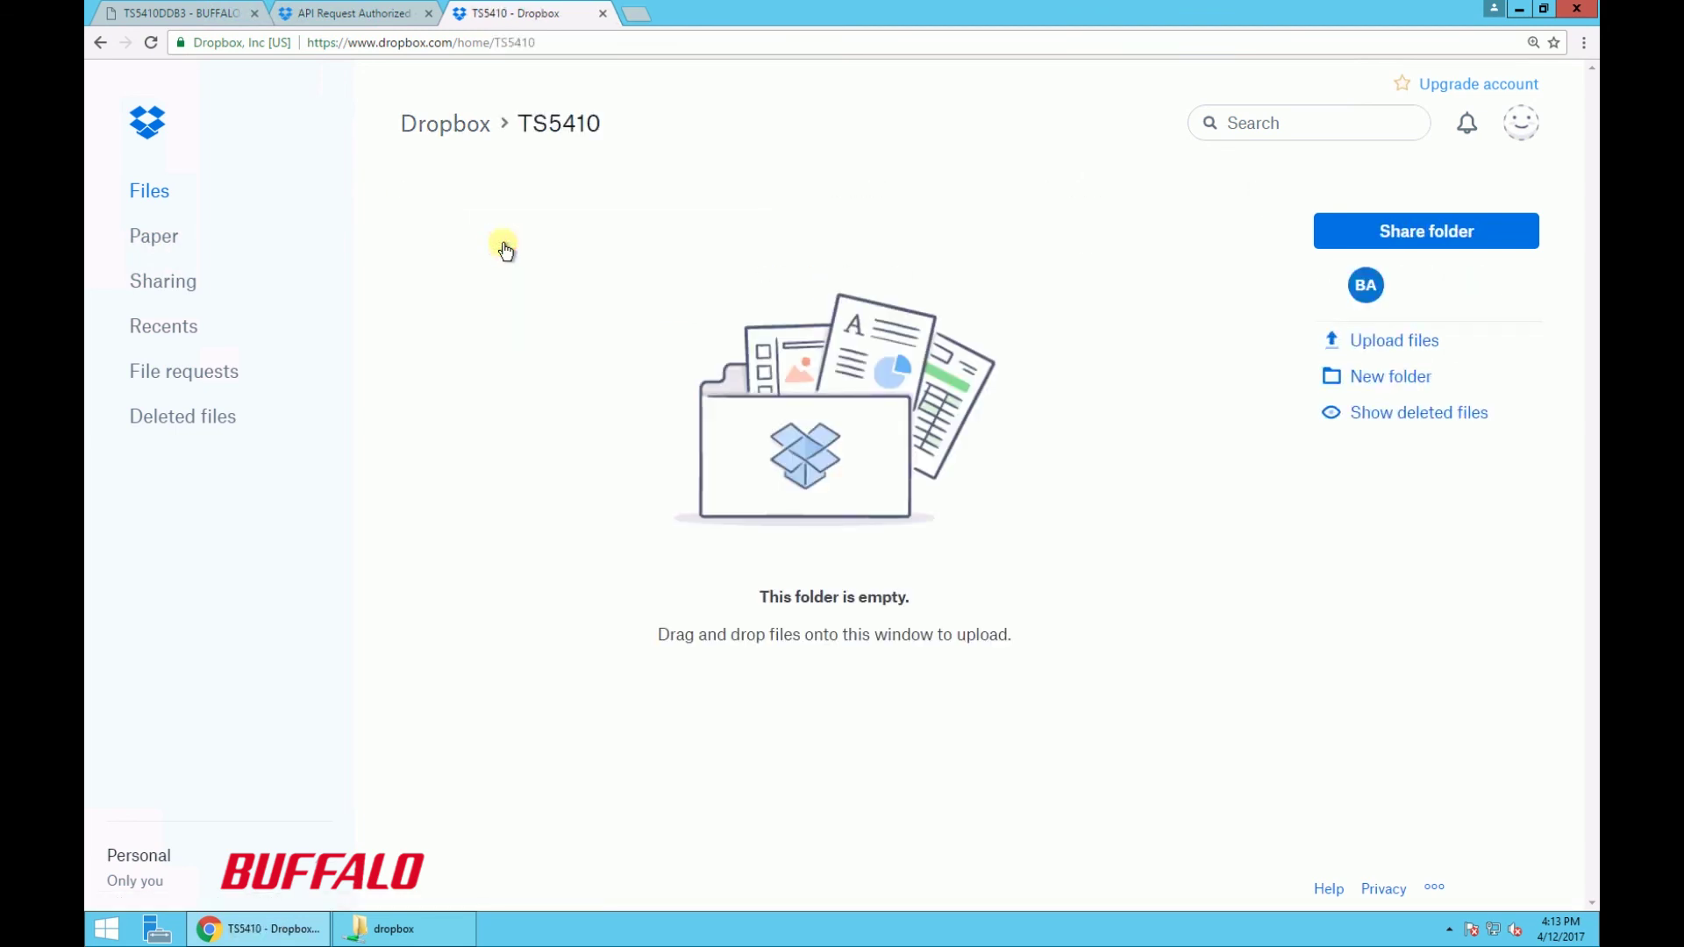